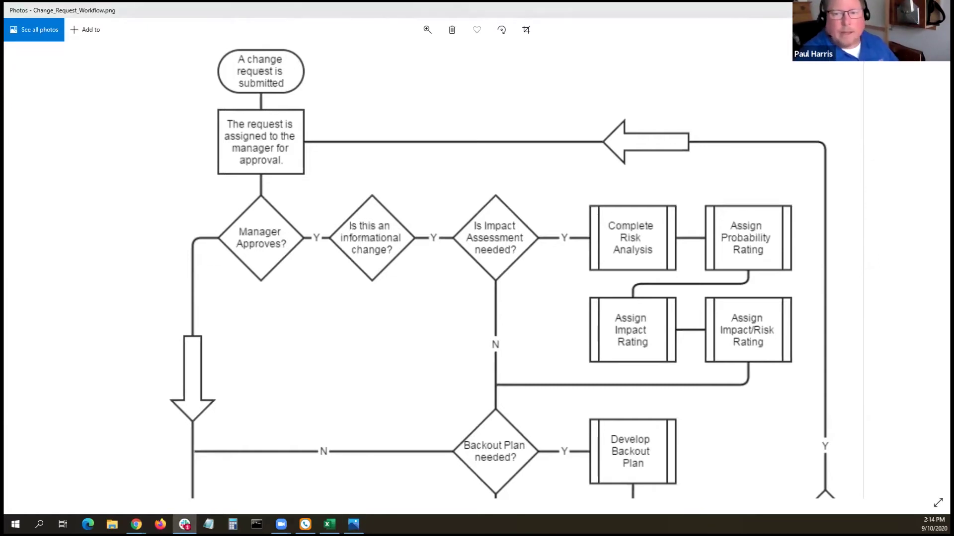
Step: Switch to the Task Group Planning Spreadsheet in Excel and select the first task of the CR - 01 Change Request group
key("alt+Tab")
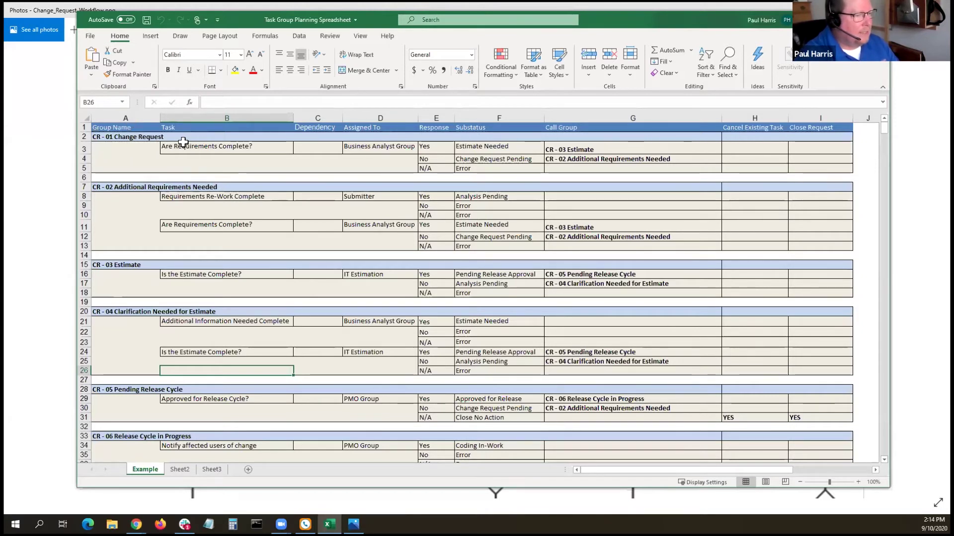
left_click(201, 137)
left_click(238, 148)
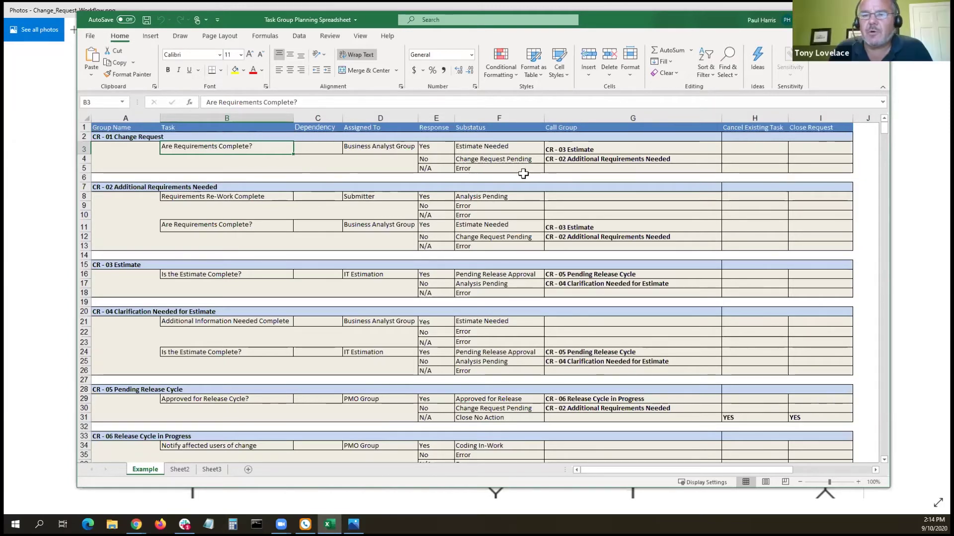
Step: Maximize the spreadsheet window and enlarge the Example sheet to 130%, showing it from the Group Name column and header row
left_click(858, 481)
left_click(859, 482)
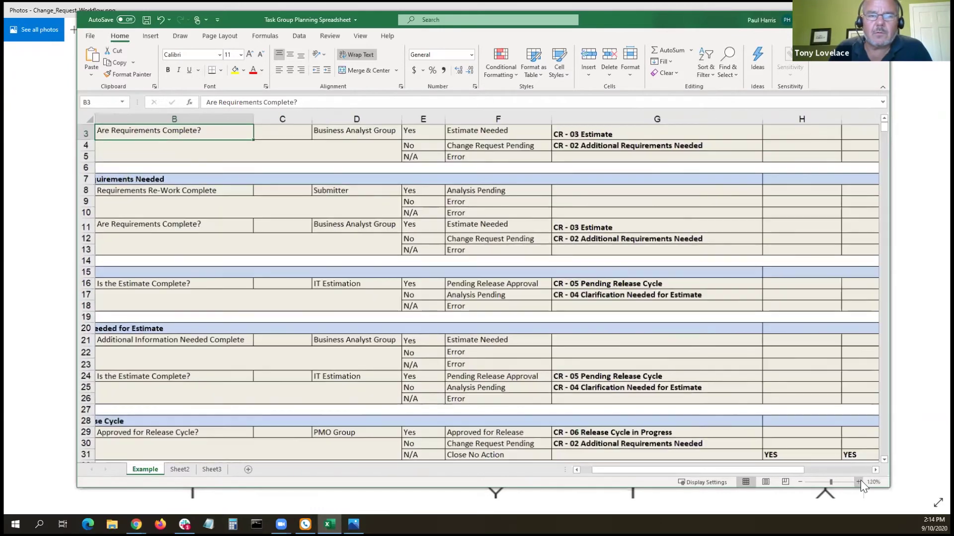
left_click(858, 482)
key("super+Up")
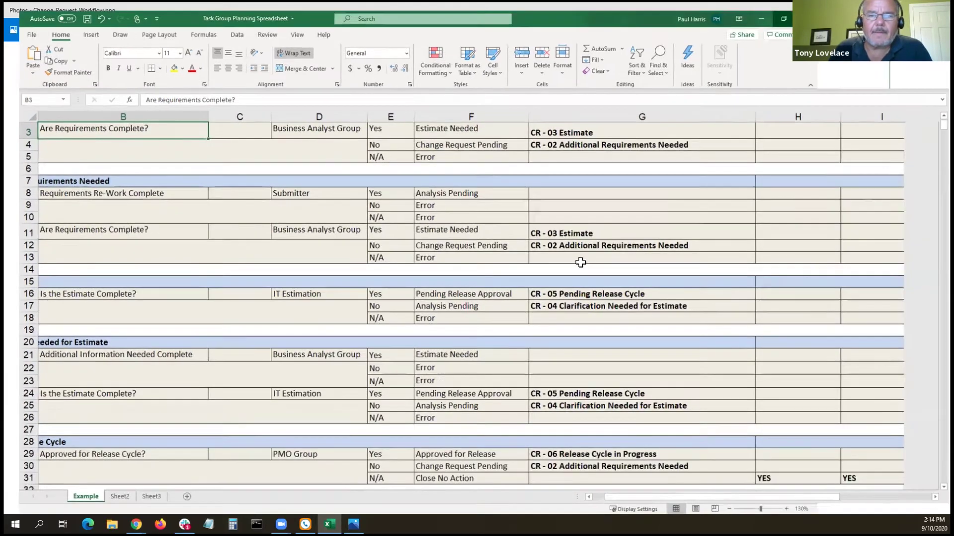
scroll(341, 240, "up", 1)
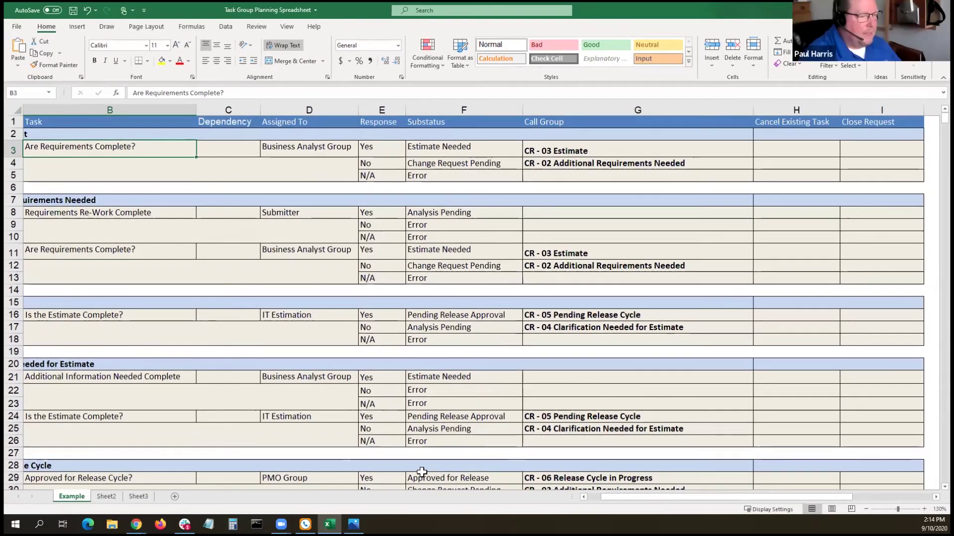
left_click(638, 499)
left_click_drag(637, 499, 624, 500)
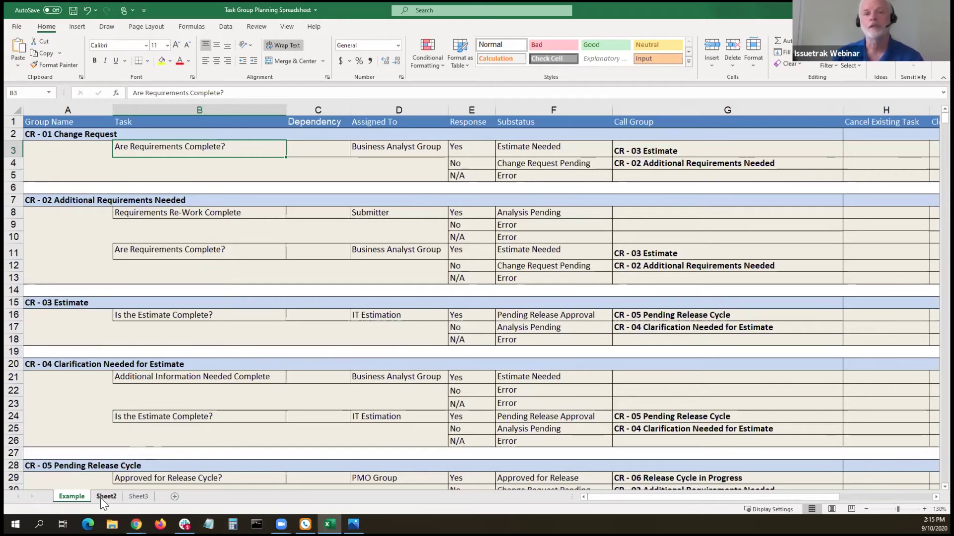
Step: View the blank planning template on Sheet2, and return to the start of the Change Request Workflow diagram in Photos
mouse_move(185, 527)
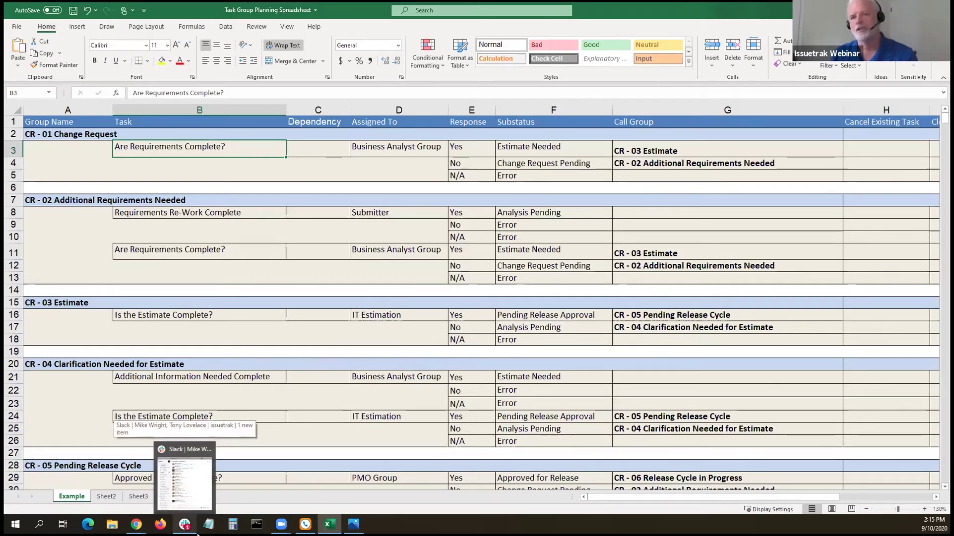
mouse_move(366, 525)
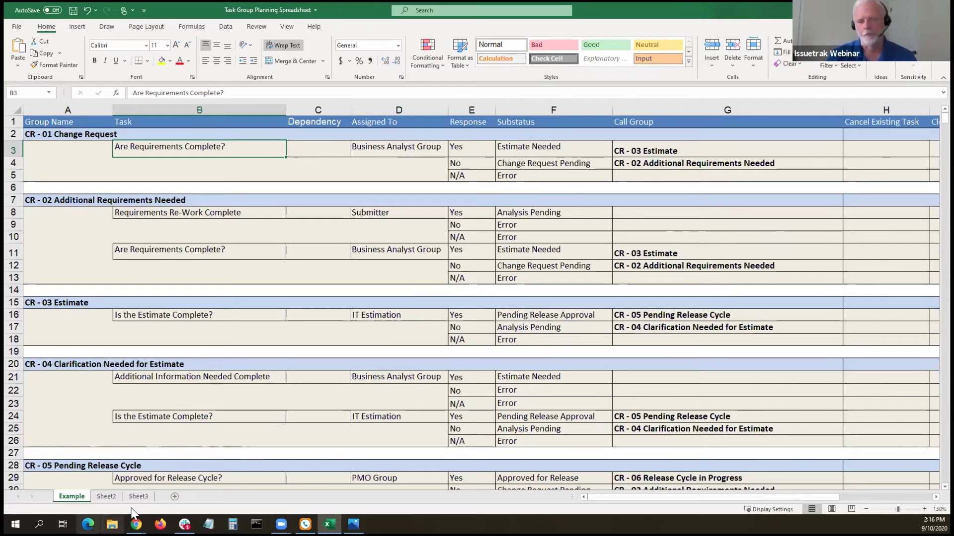
left_click(107, 497)
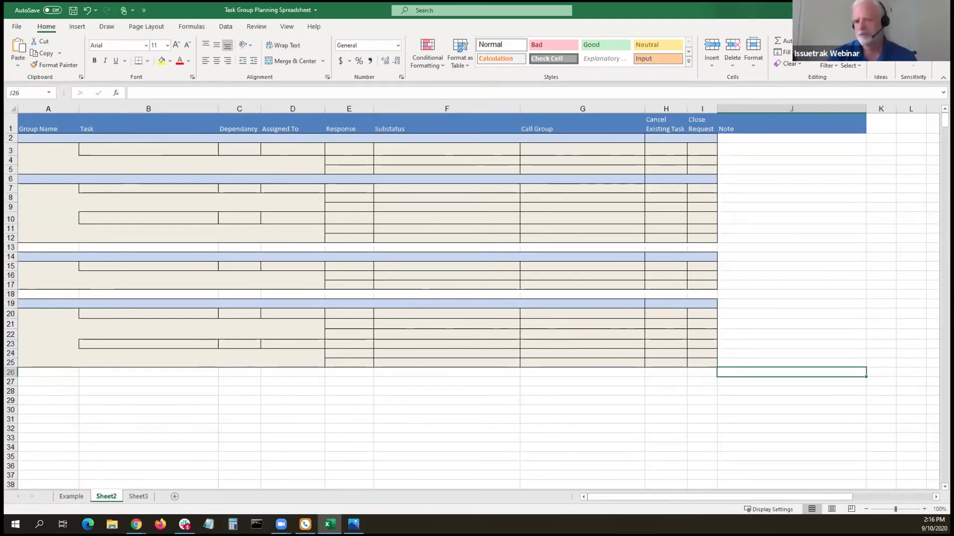
left_click(894, 10)
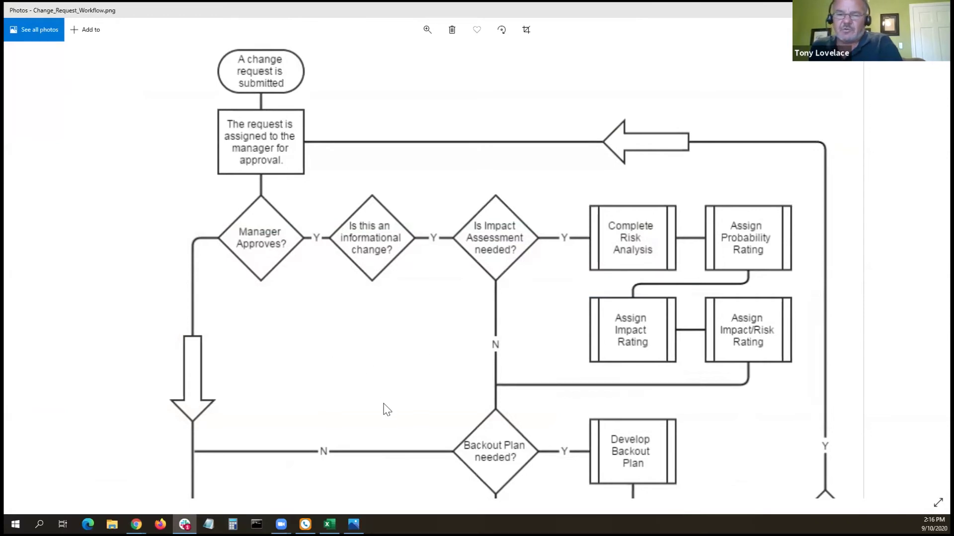
left_click_drag(355, 473, 339, 520)
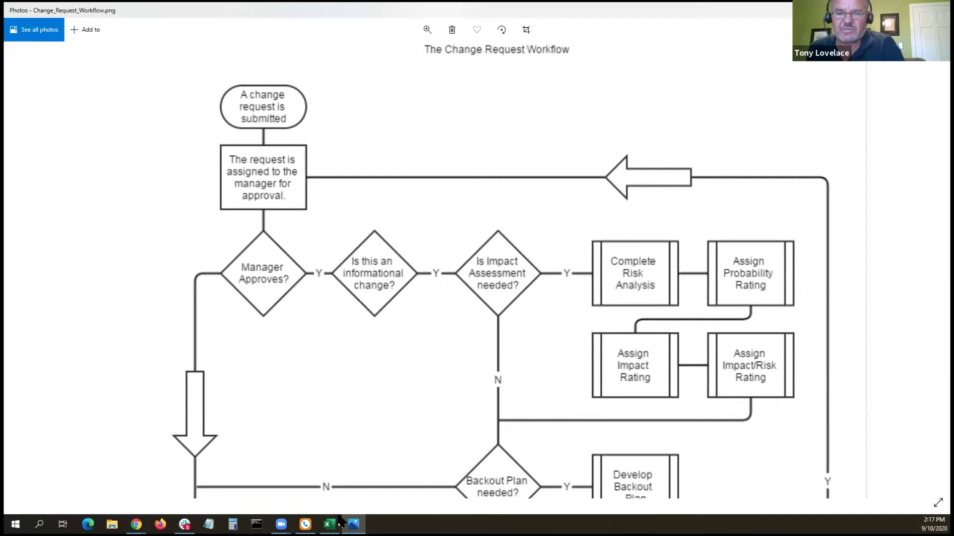
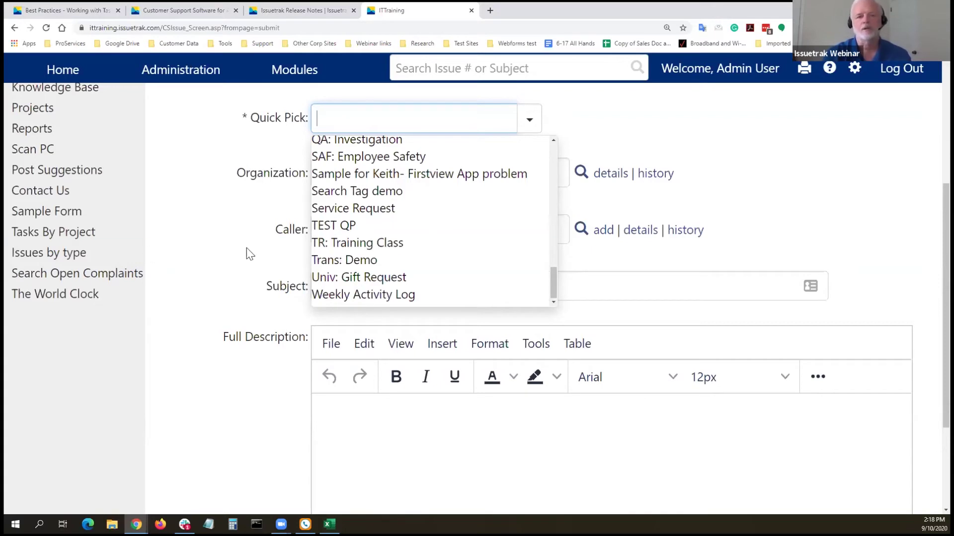
Step: Close the Quick Pick list and open the CS training site from the ProServices bookmarks
left_click(217, 242)
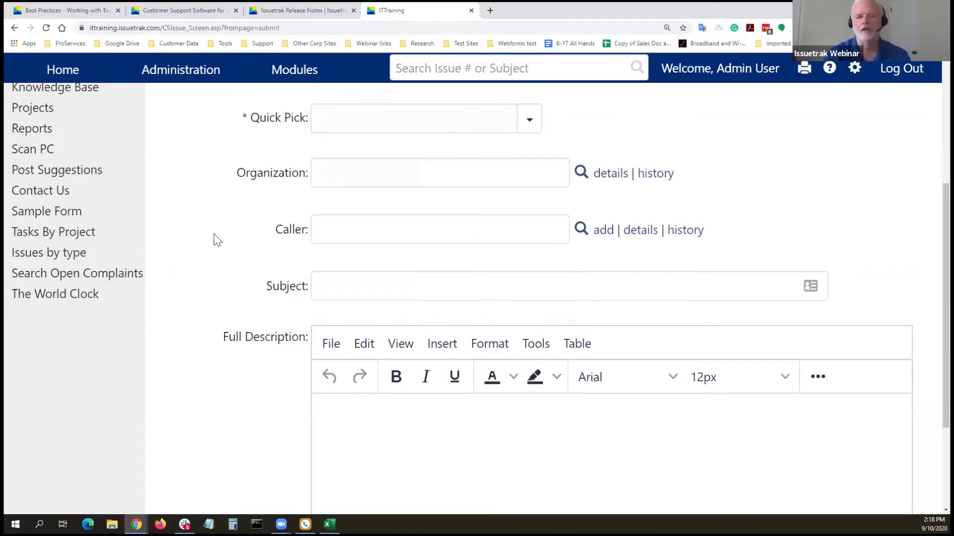
scroll(217, 240, "up", 1)
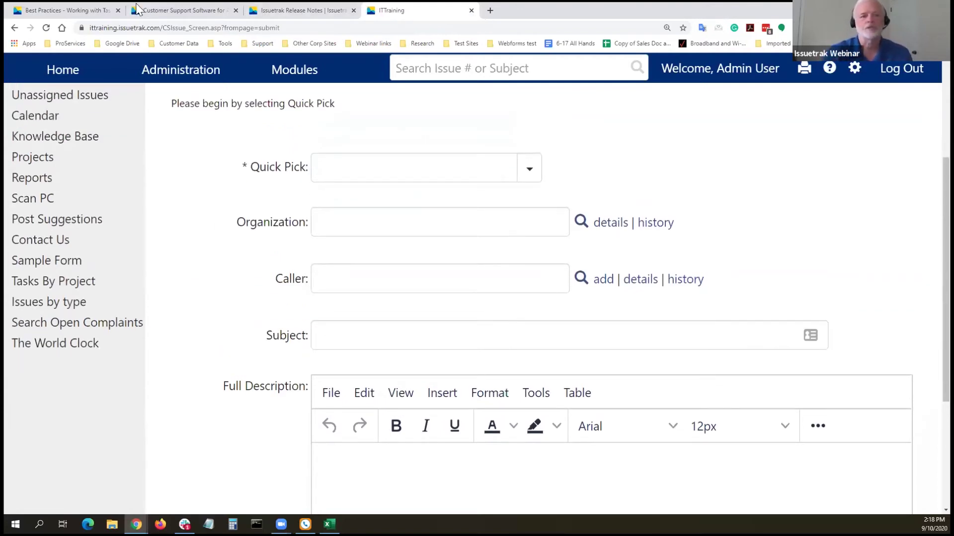
left_click(68, 45)
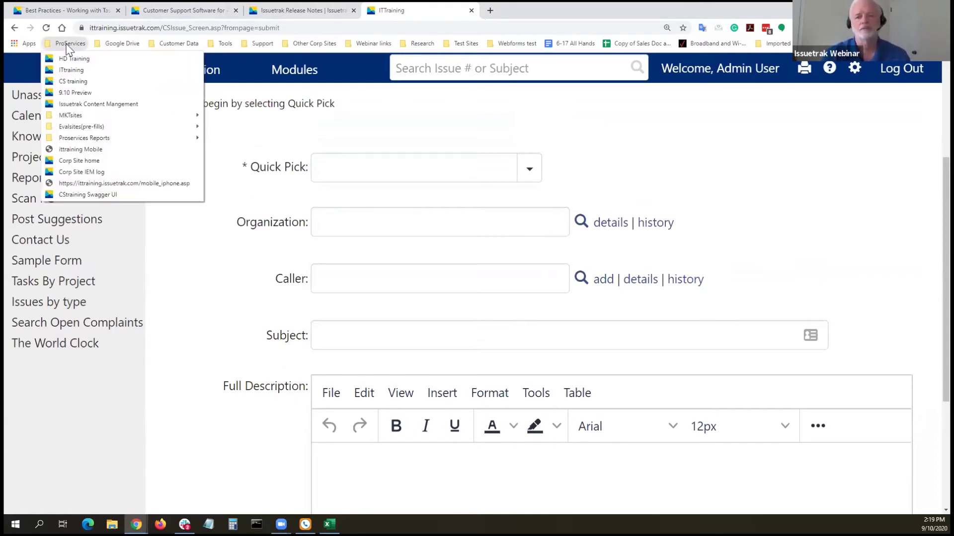
left_click(73, 84)
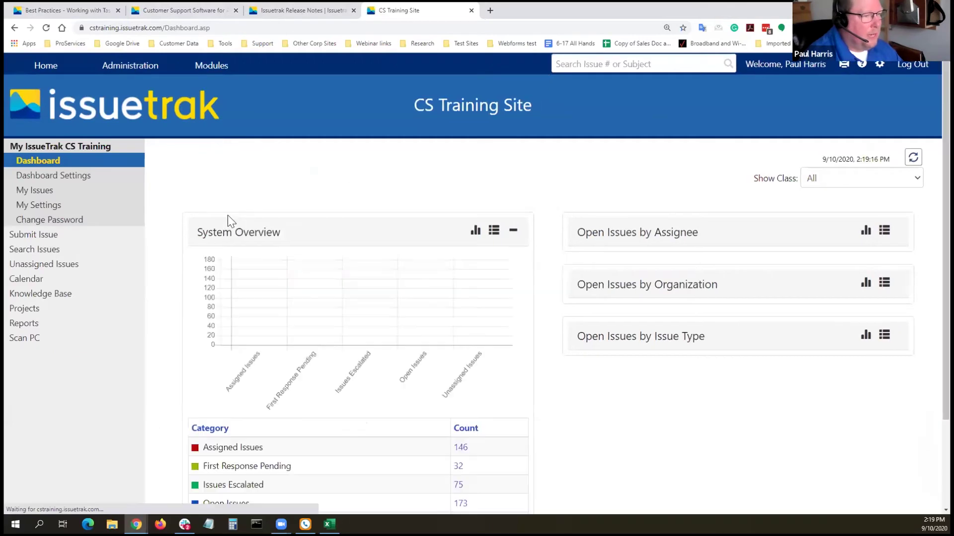
Step: Look over the CS Training Site dashboard and show the available Quick Picks on the Submit Issue form
scroll(348, 280, "down", 8)
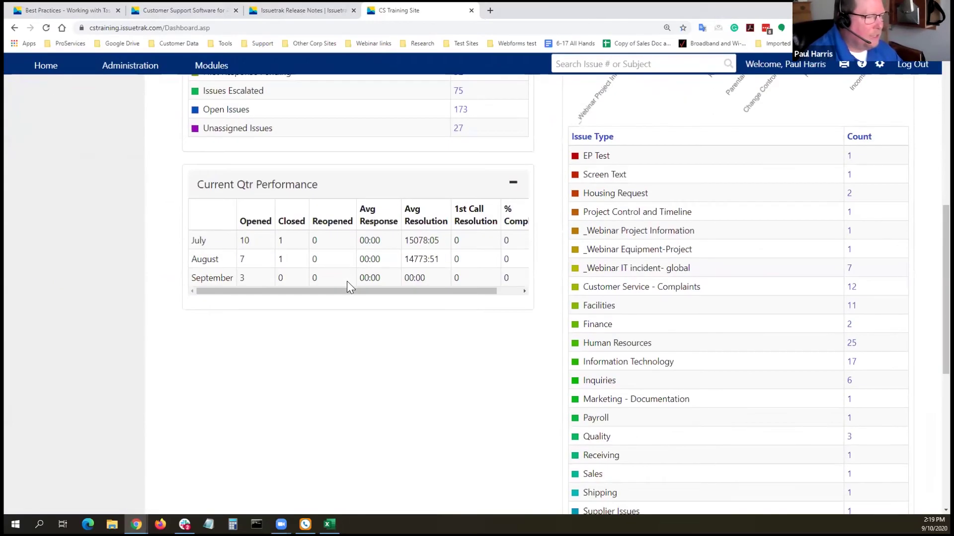
scroll(347, 282, "up", 7)
scroll(347, 281, "up", 1)
left_click(57, 250)
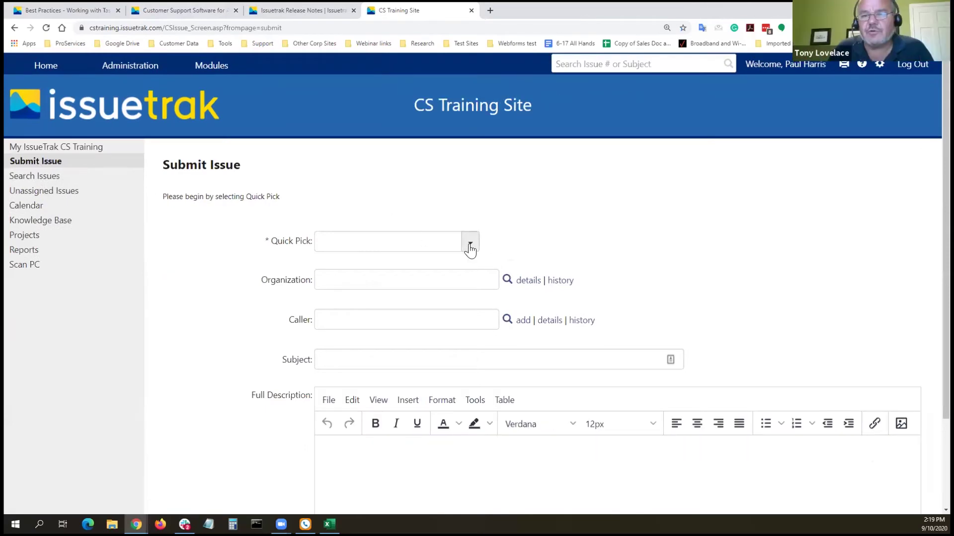
left_click(470, 244)
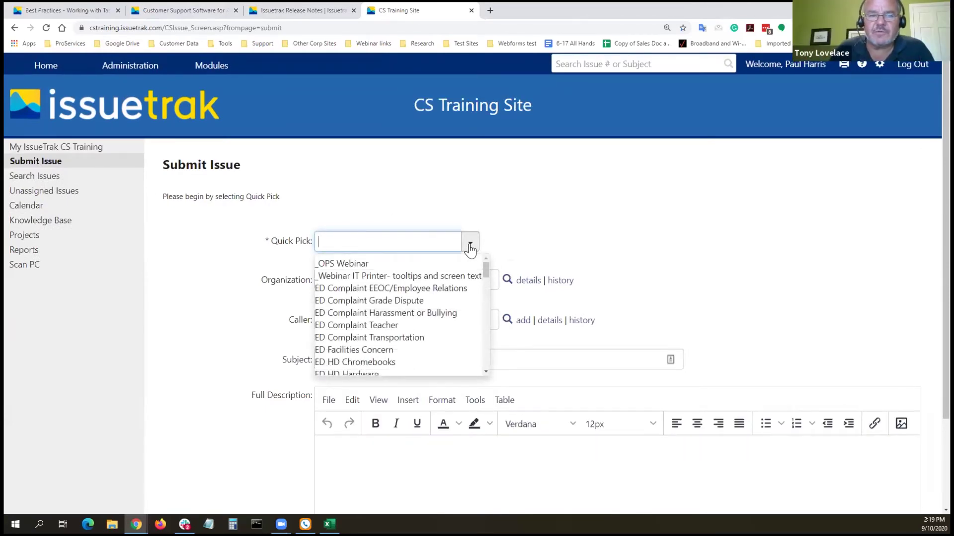
Step: Return to the CS Training Site dashboard and show the available Show Class filter options
left_click(51, 66)
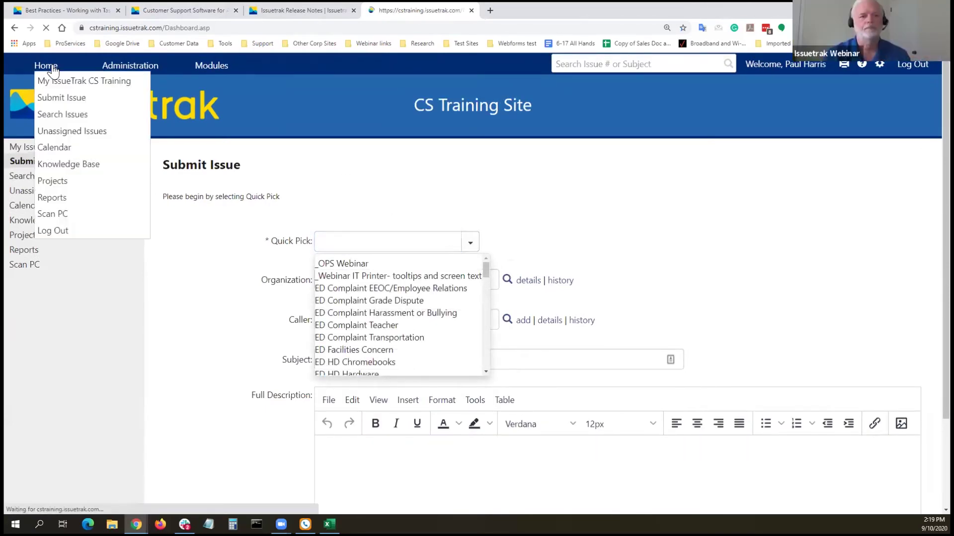
scroll(752, 199, "down", 2)
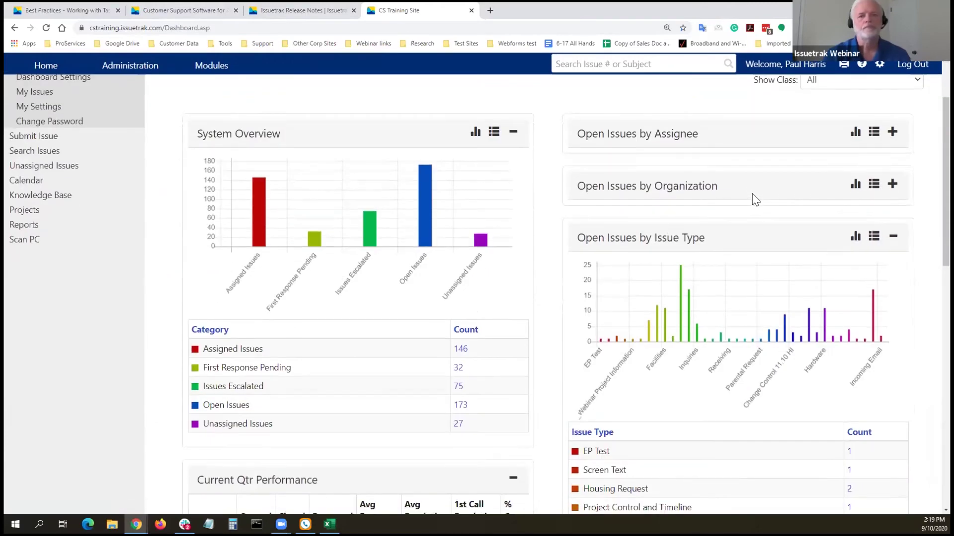
scroll(785, 197, "up", 2)
left_click_drag(793, 179, 753, 180)
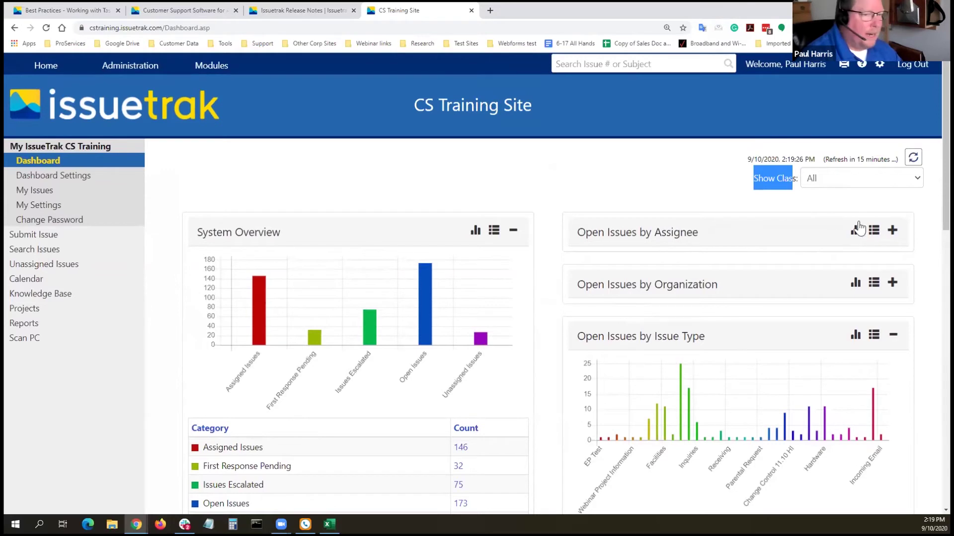
left_click(884, 178)
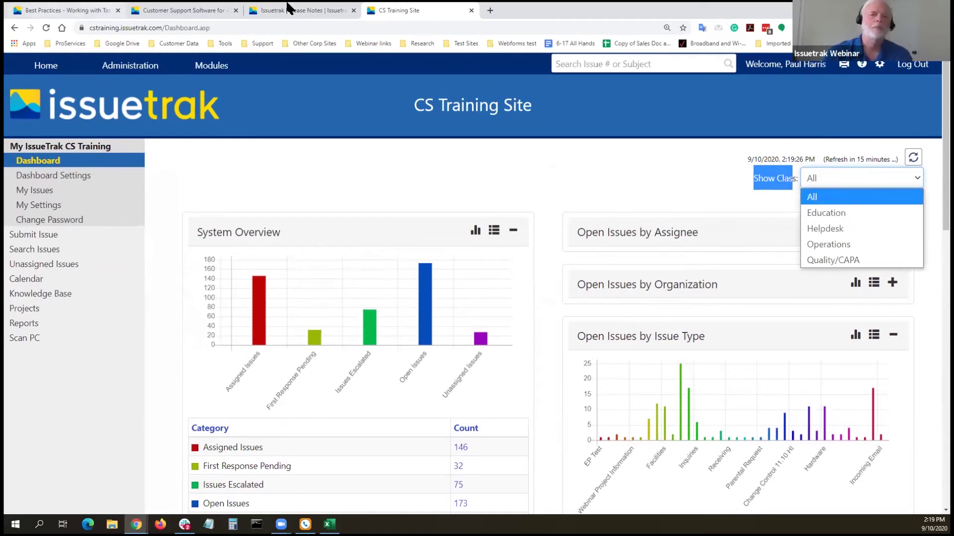
Step: Open the ITtraining site from the ProServices bookmarks in a new browser tab
left_click(490, 11)
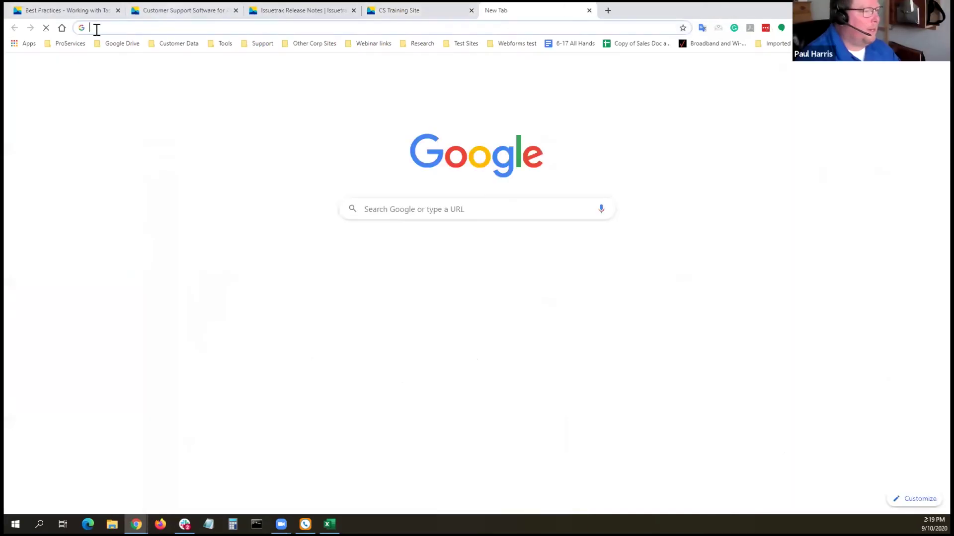
left_click(73, 43)
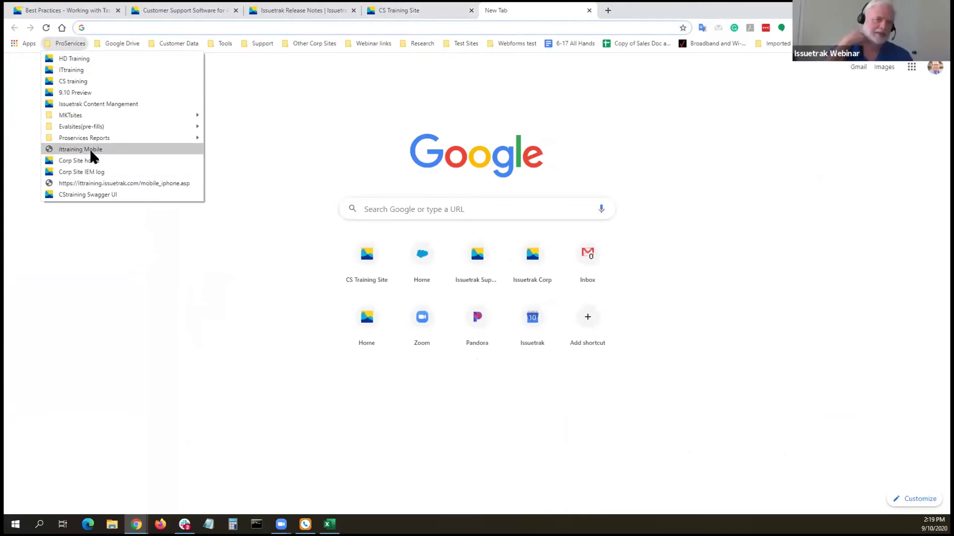
left_click(84, 70)
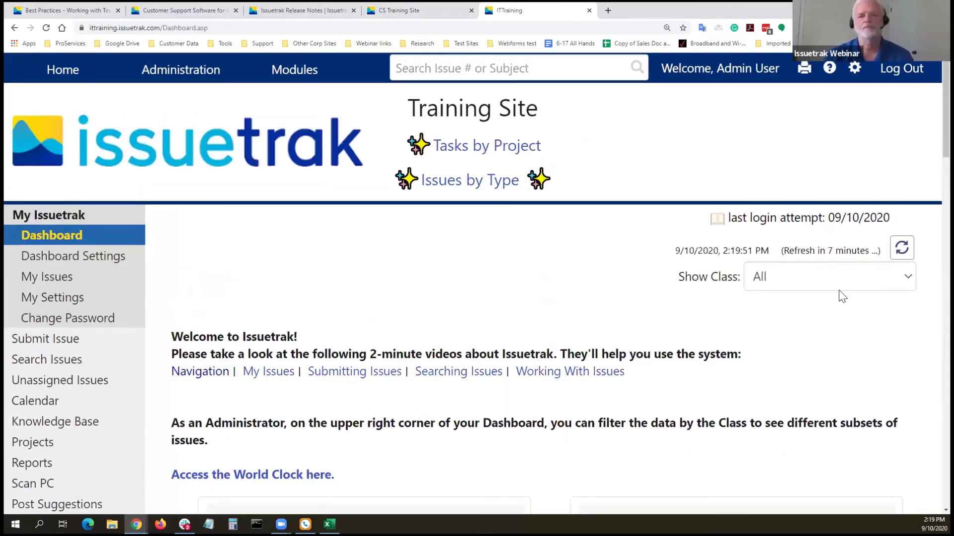
Step: Filter the ITTraining dashboard by the Change Request class and review its system overview and open issues by type
left_click(845, 280)
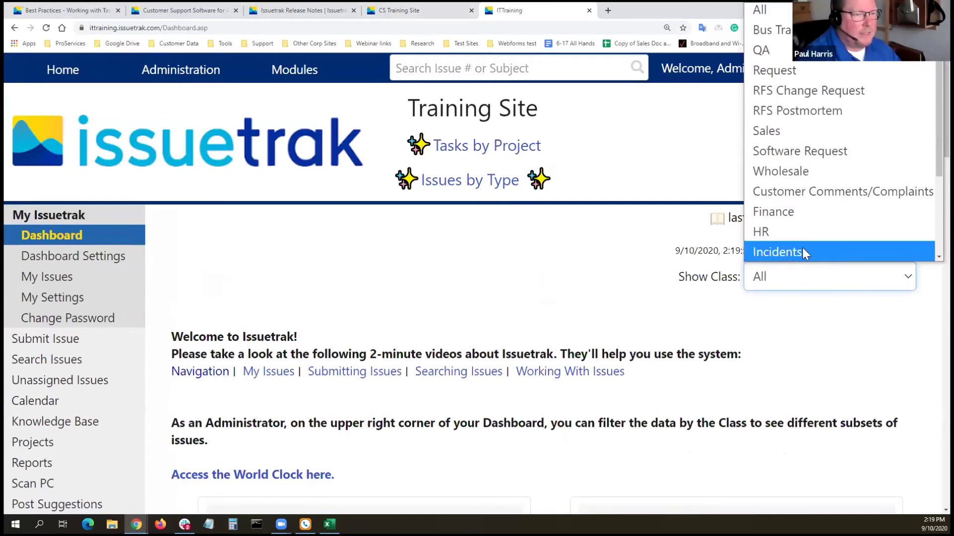
scroll(806, 230, "down", 2)
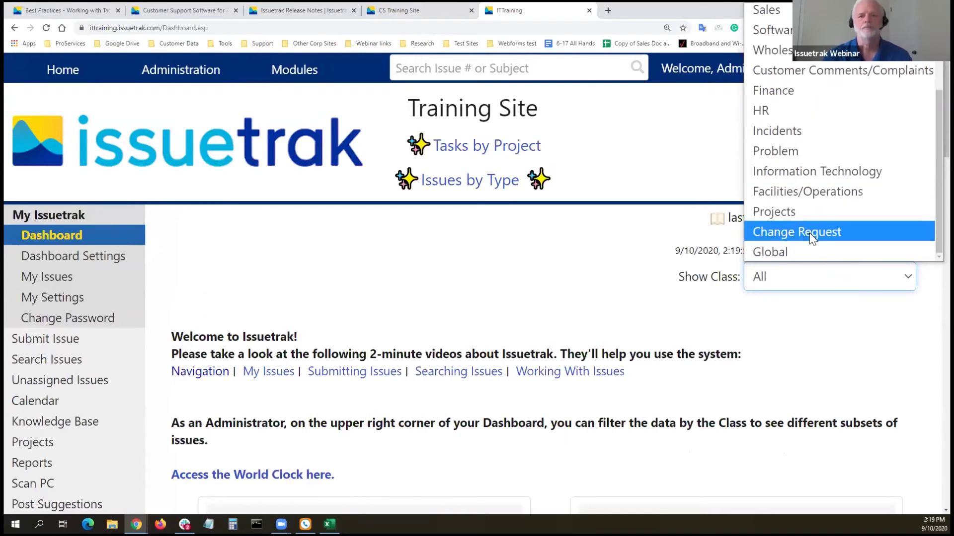
left_click(809, 233)
scroll(595, 288, "down", 5)
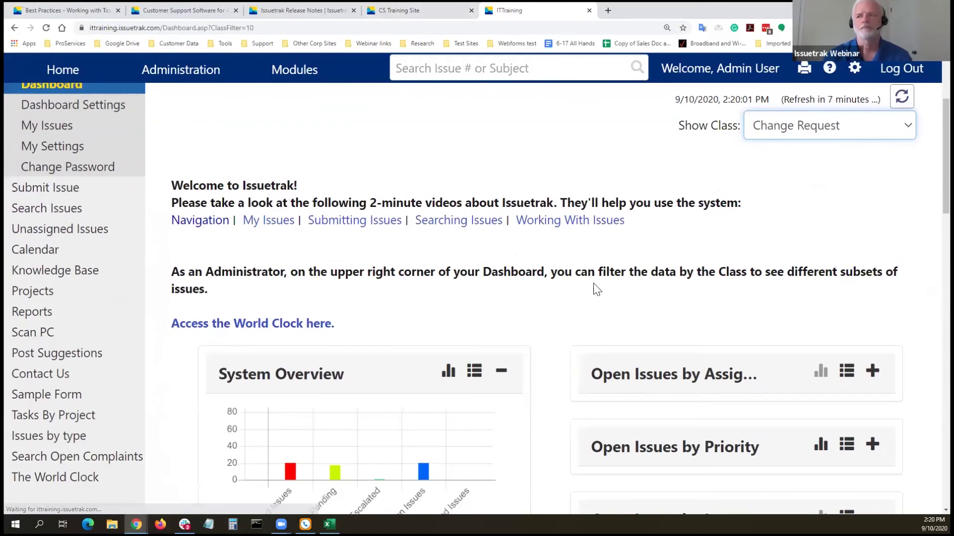
scroll(597, 289, "down", 1)
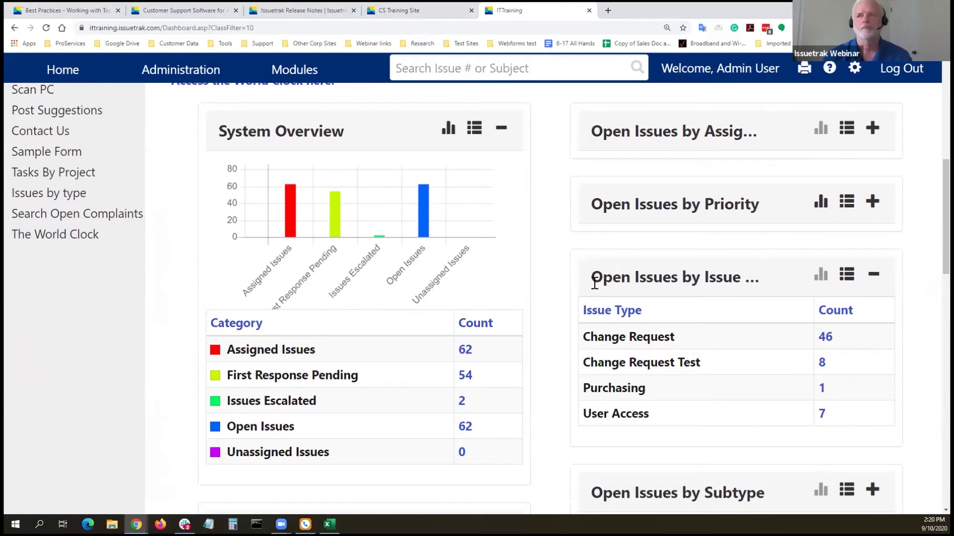
Step: Reset the page zoom to 100% and look over the filtered dashboard
scroll(594, 283, "up", 7)
left_click(666, 28)
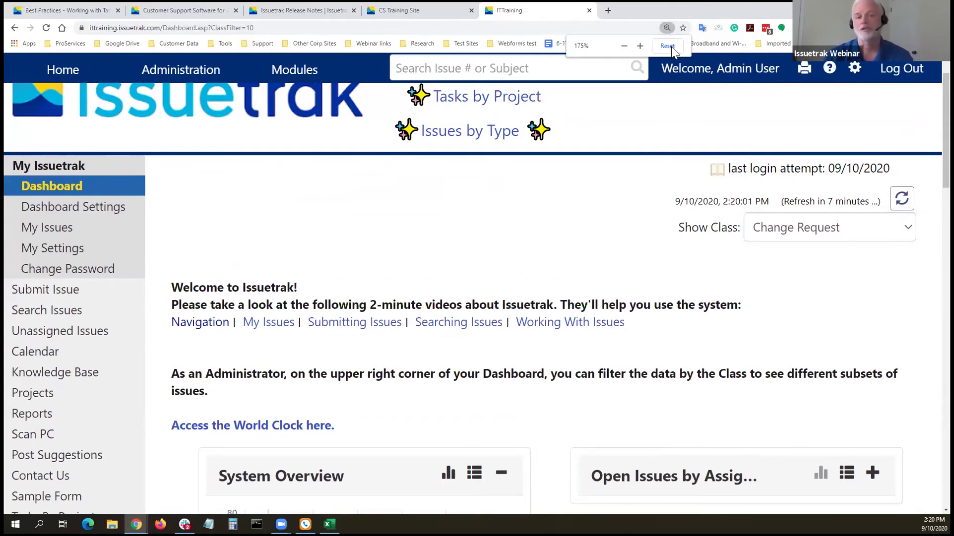
left_click(669, 46)
scroll(506, 328, "down", 4)
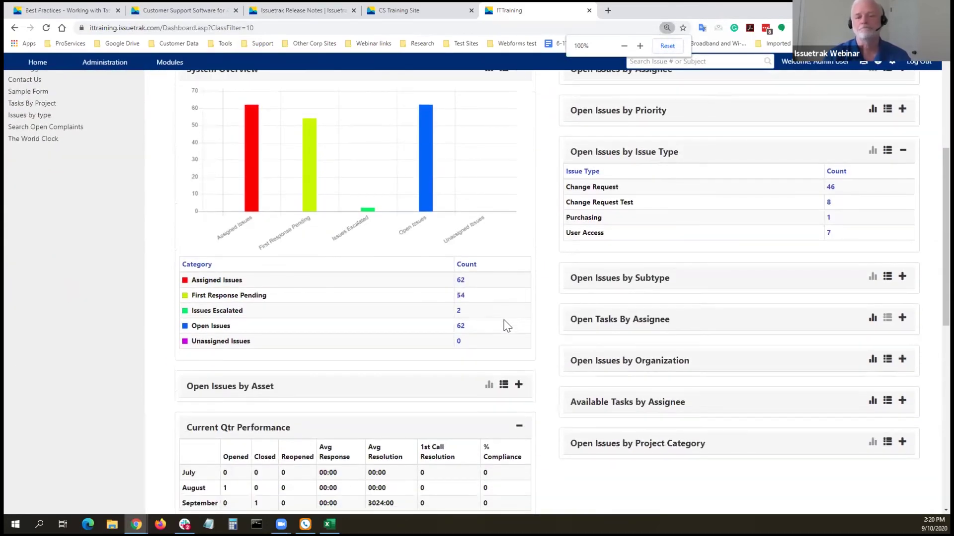
scroll(507, 328, "up", 5)
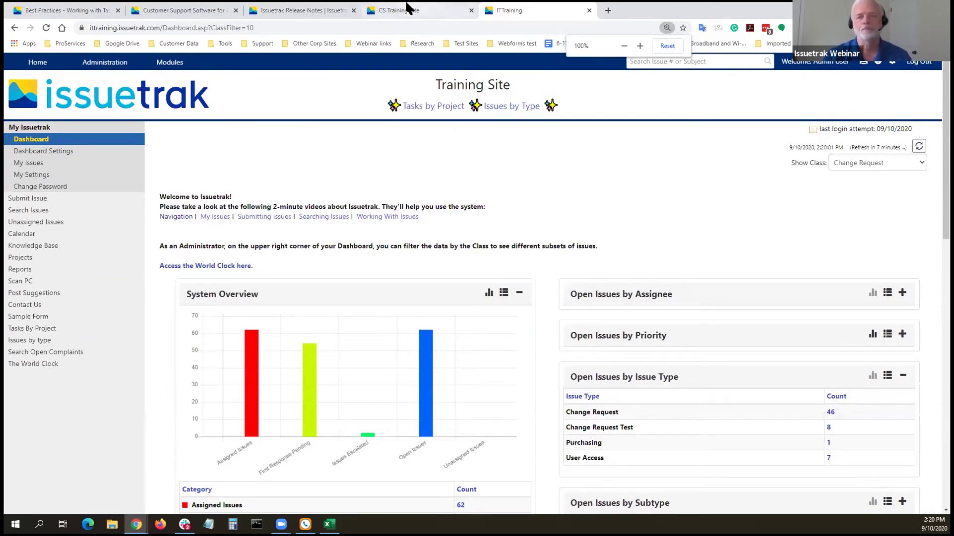
Step: Return to the open CS Training Site and open the Submit Issue form
left_click(406, 9)
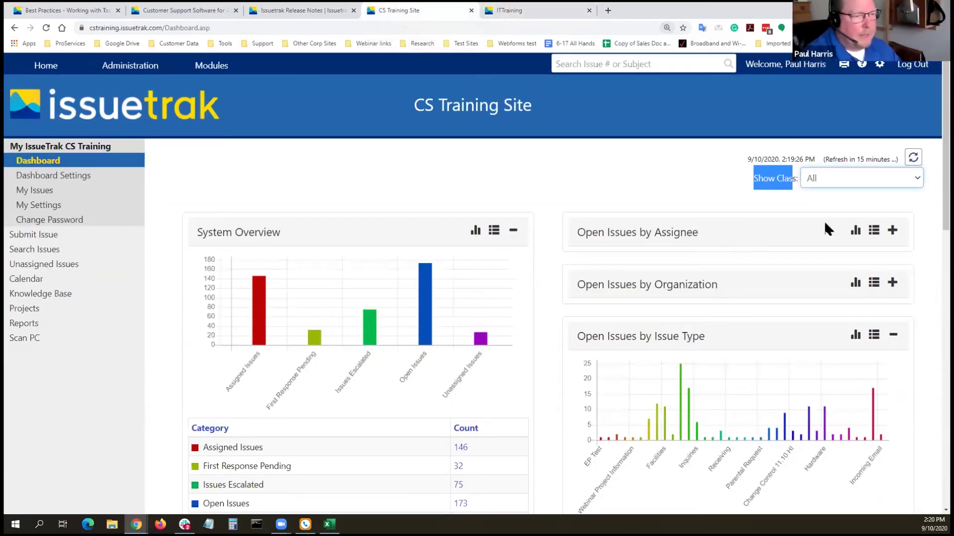
left_click(87, 237)
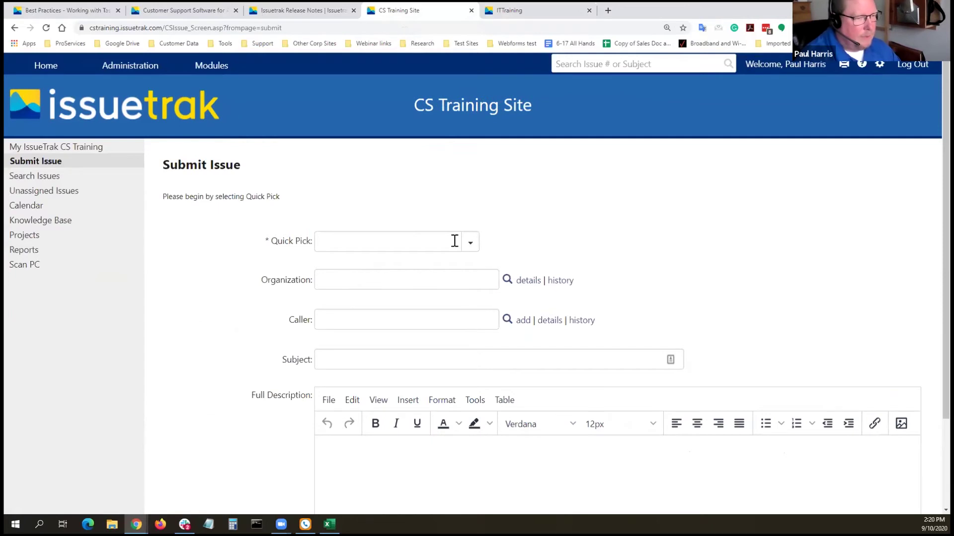
Step: Look through the Quick Pick options on the Submit Issue form, from the ED entries to the HD change requests
left_click(470, 242)
scroll(429, 320, "down", 10)
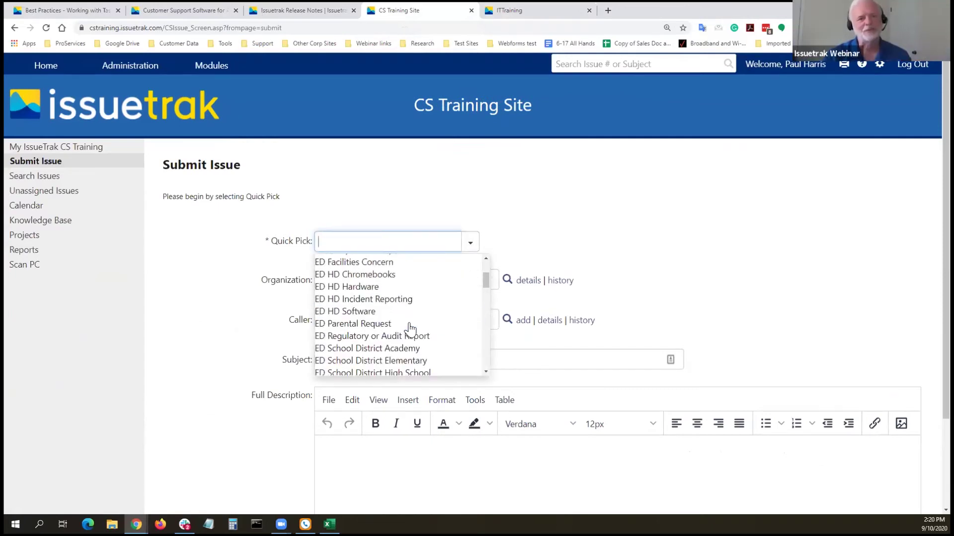
scroll(410, 328, "up", 3)
scroll(411, 329, "down", 1)
scroll(411, 329, "up", 3)
scroll(410, 325, "up", 5)
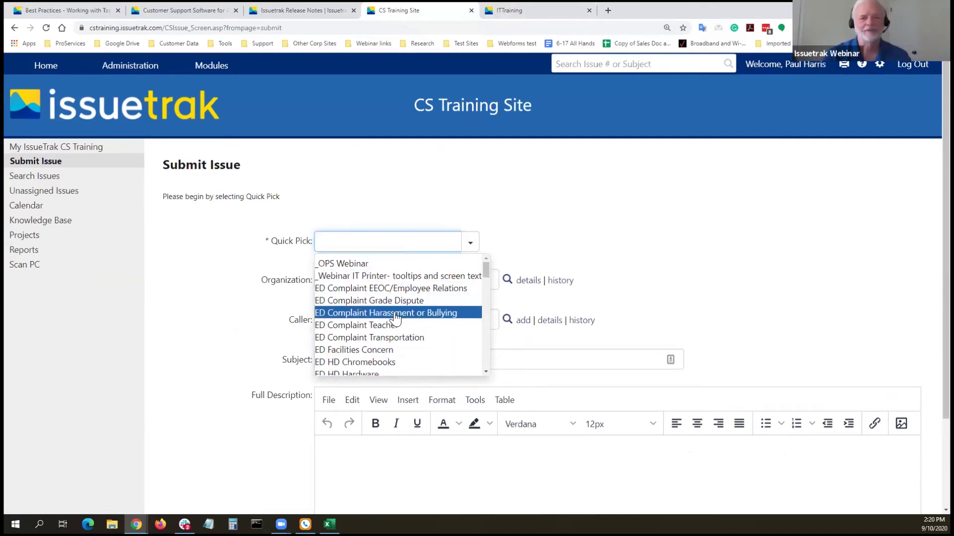
scroll(395, 317, "down", 5)
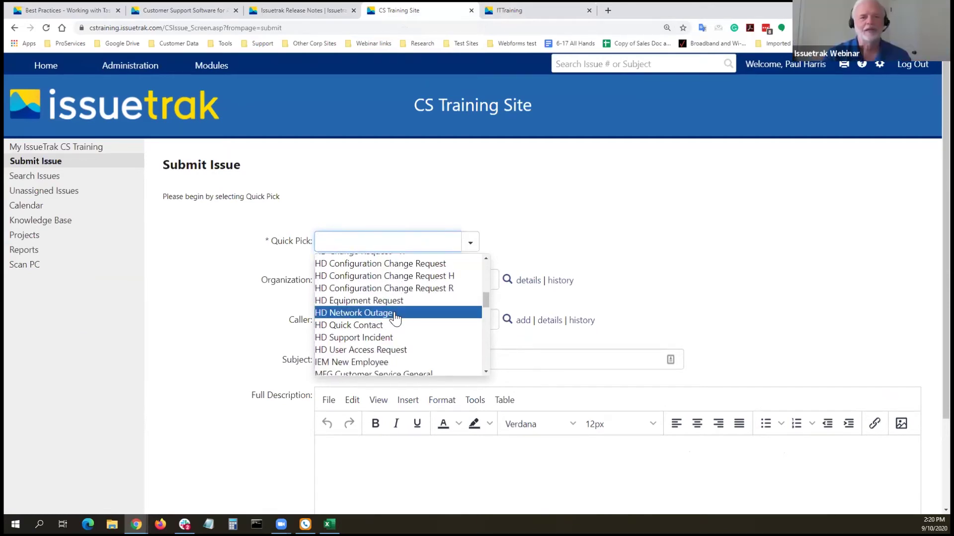
scroll(395, 318, "up", 5)
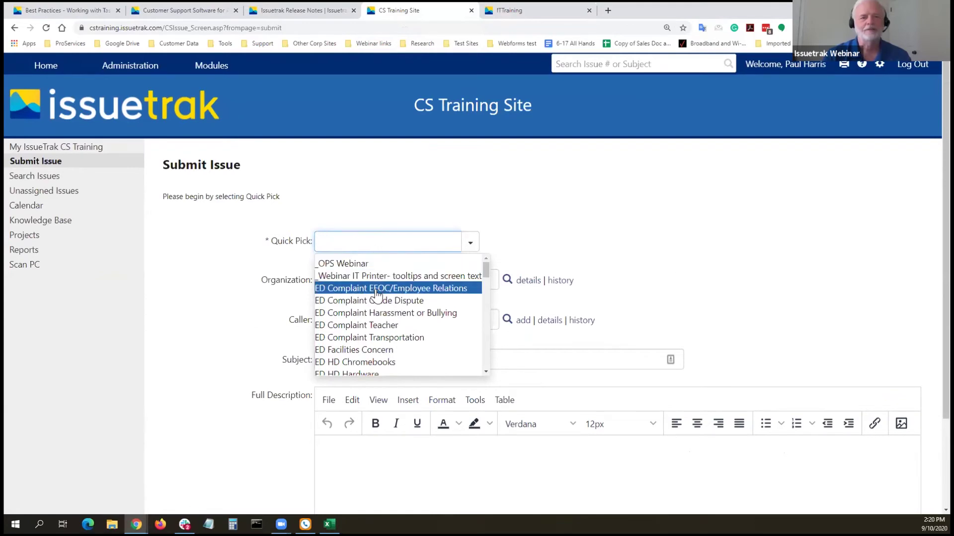
scroll(379, 341, "down", 1)
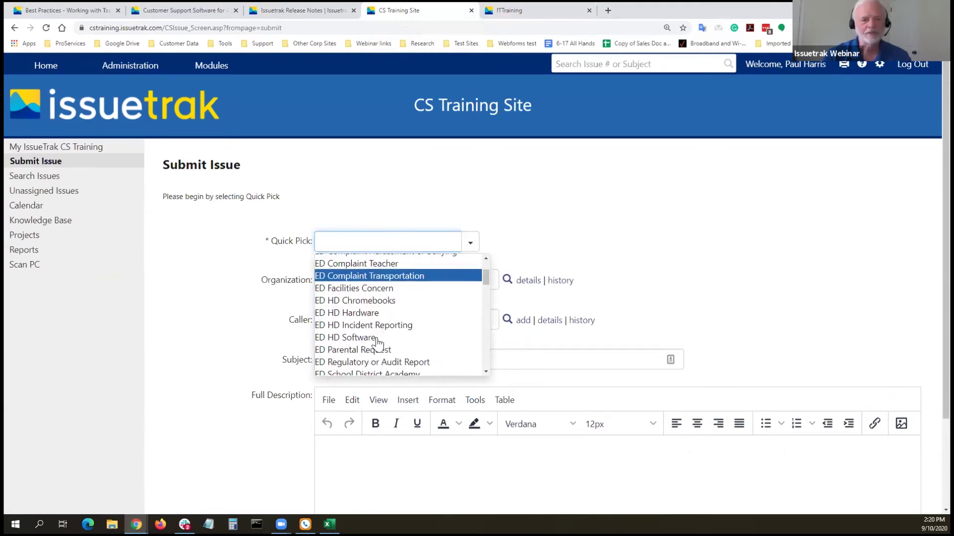
scroll(378, 342, "down", 3)
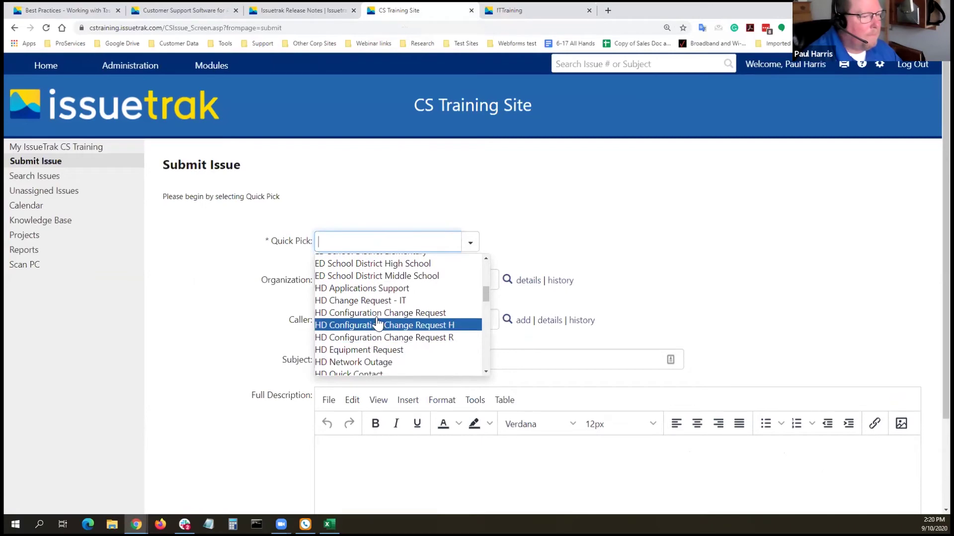
Step: On the ITTraining site, start a new issue with the CR: Manufacturing Design Change Quick Pick
key("ctrl+Tab")
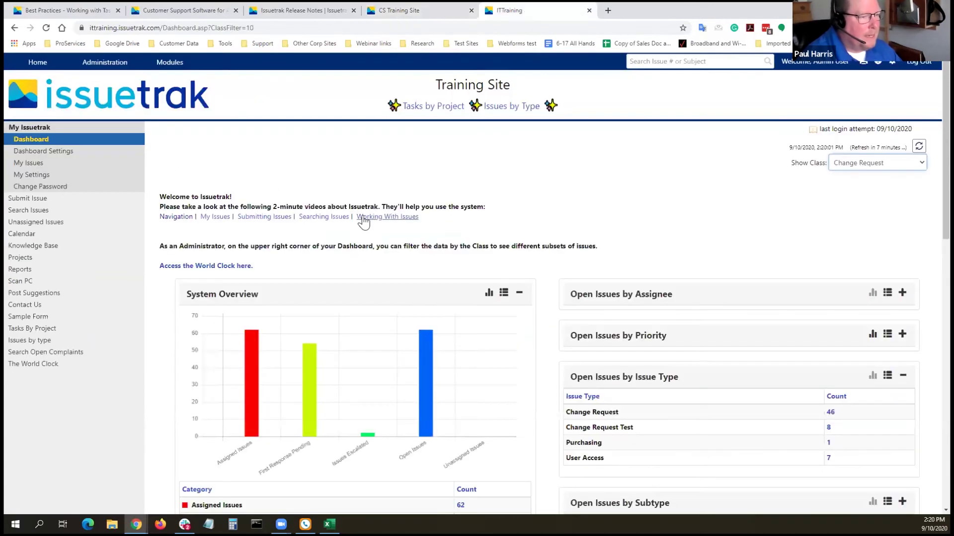
left_click(60, 199)
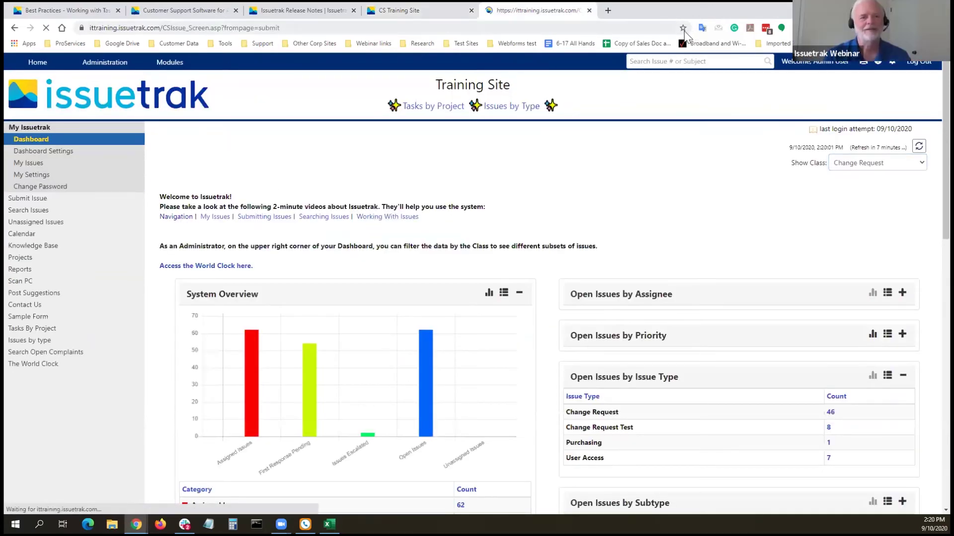
left_click(437, 205)
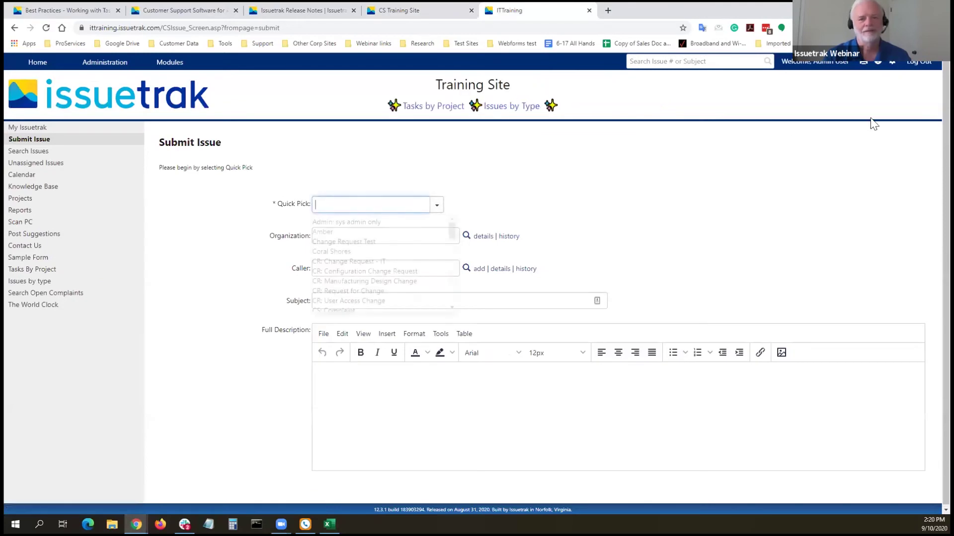
left_click(368, 281)
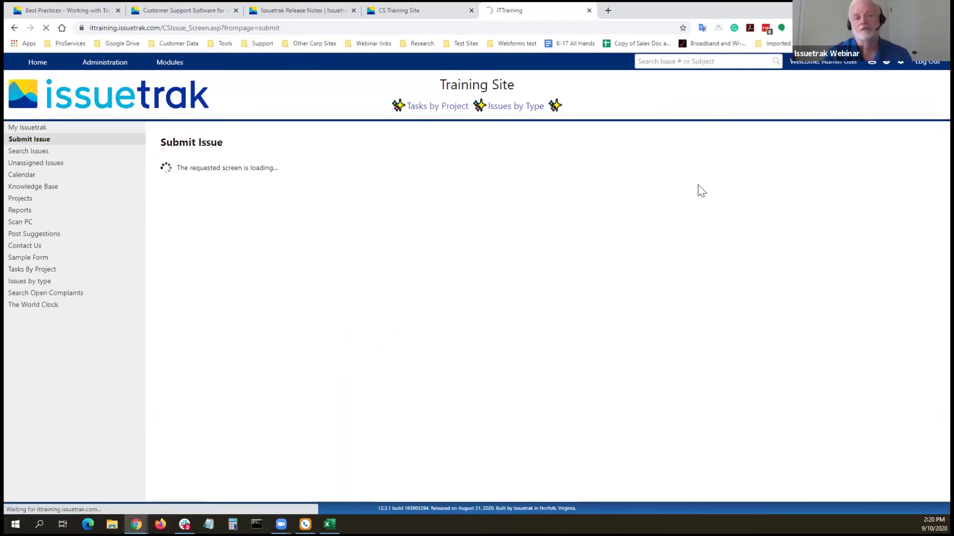
Step: Enlarge the page to 150% and review the change request form through its Supporting Info, Associated With and Link to fields
key("ctrl+plus")
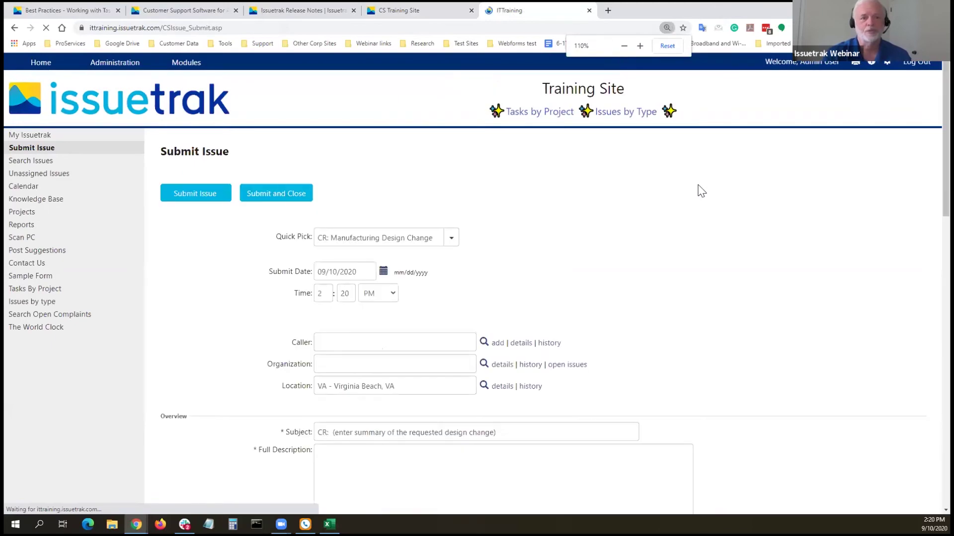
key("ctrl+plus")
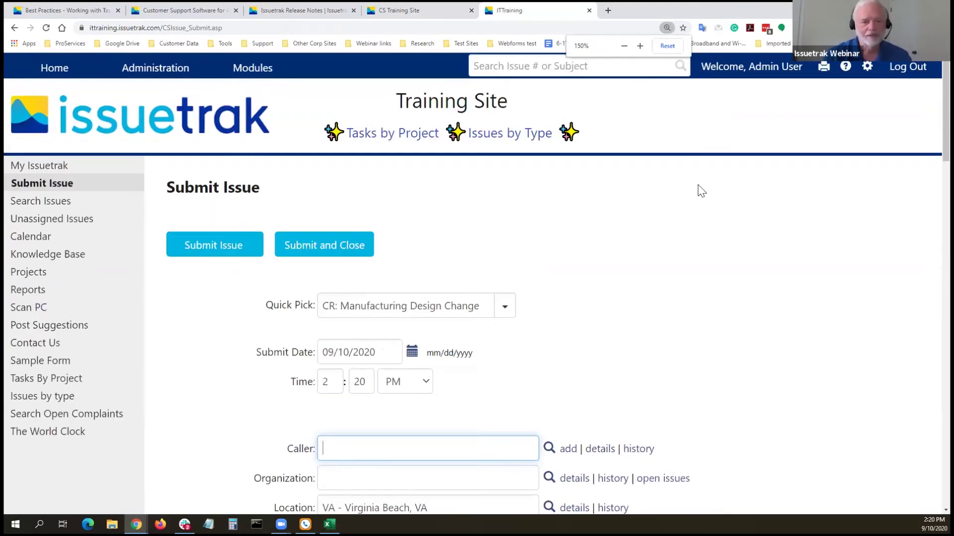
key("ctrl+plus")
scroll(578, 308, "down", 10)
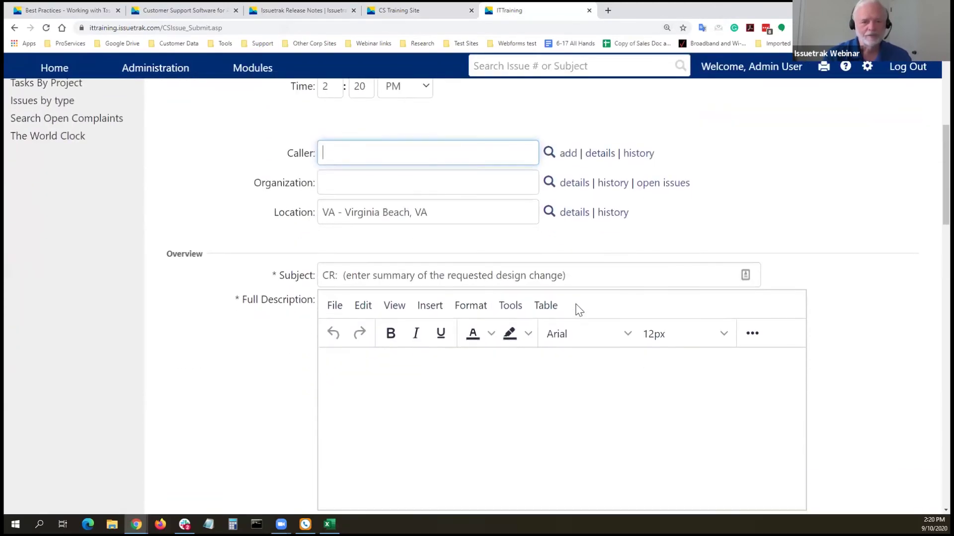
scroll(578, 308, "down", 8)
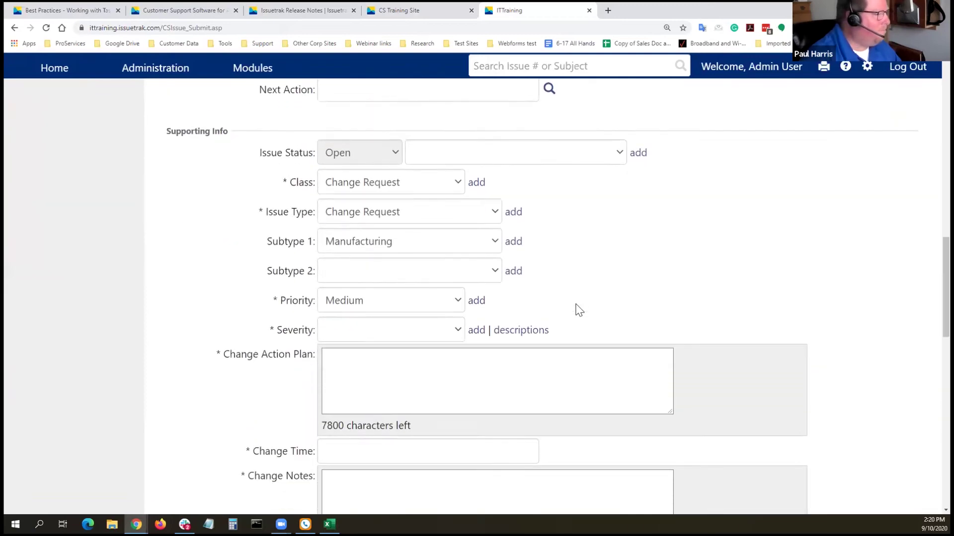
scroll(575, 304, "down", 2)
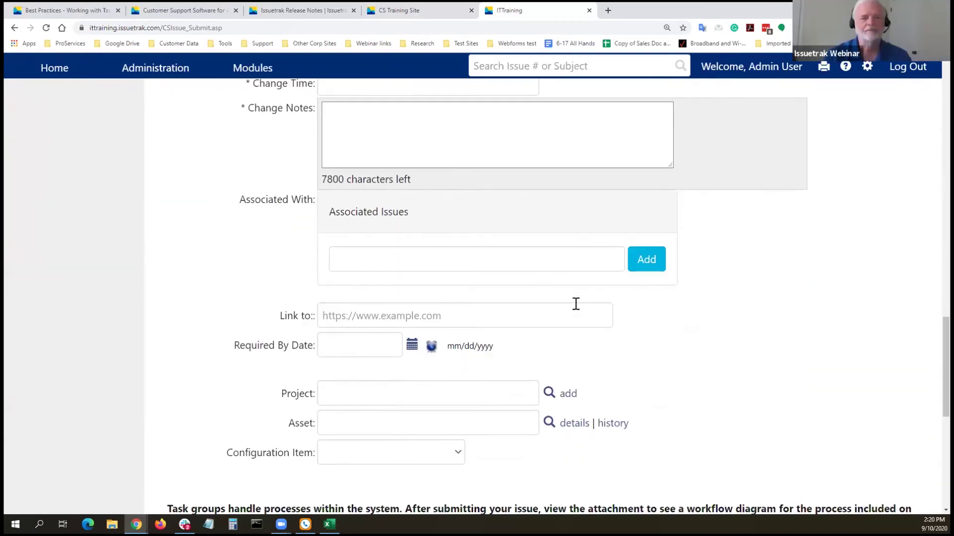
left_click(451, 322)
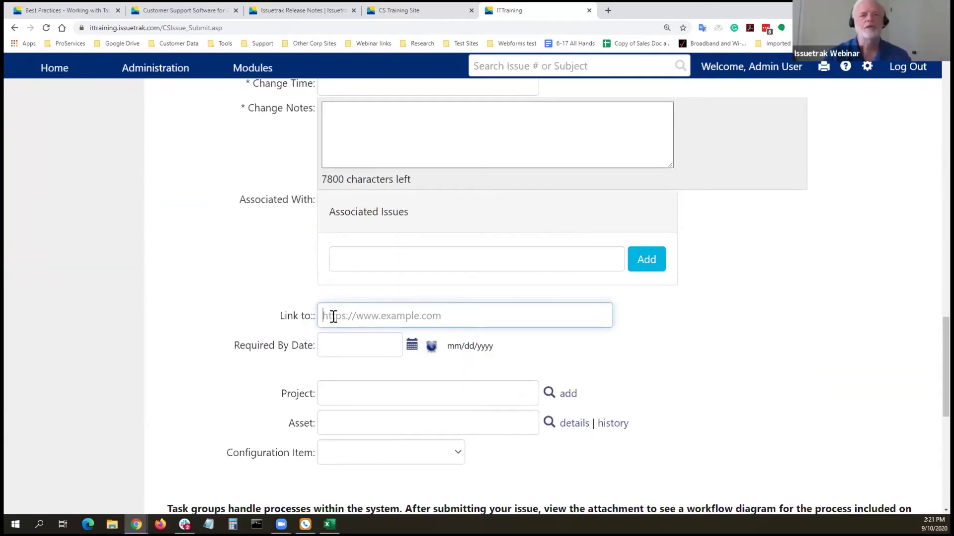
double_click(291, 316)
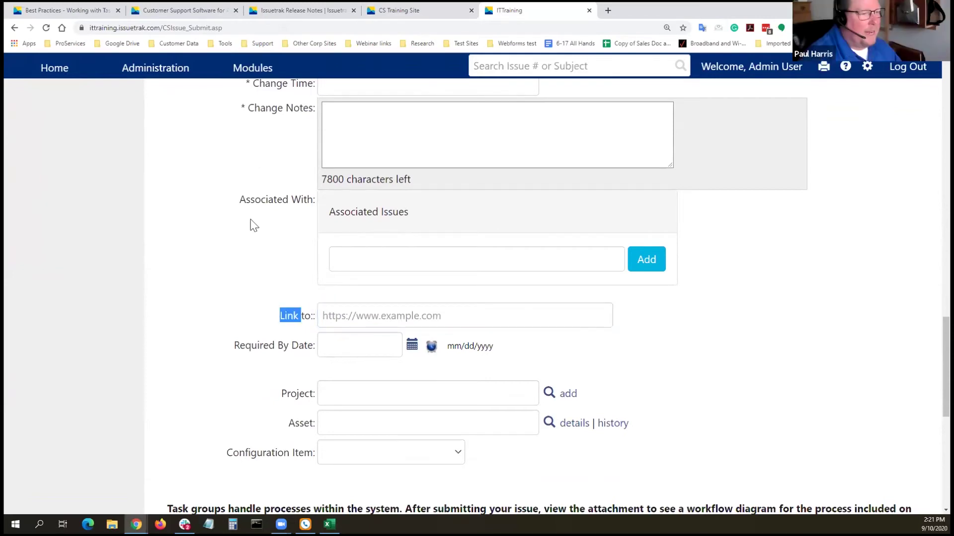
left_click_drag(237, 203, 323, 205)
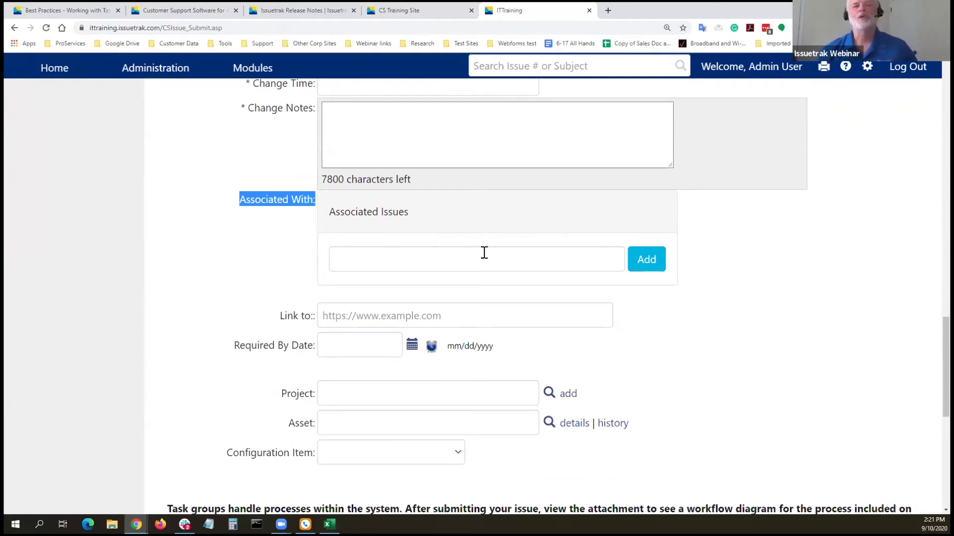
Step: Try to add issue 1044 as an associated issue on the change request
left_click(452, 260)
type("1440")
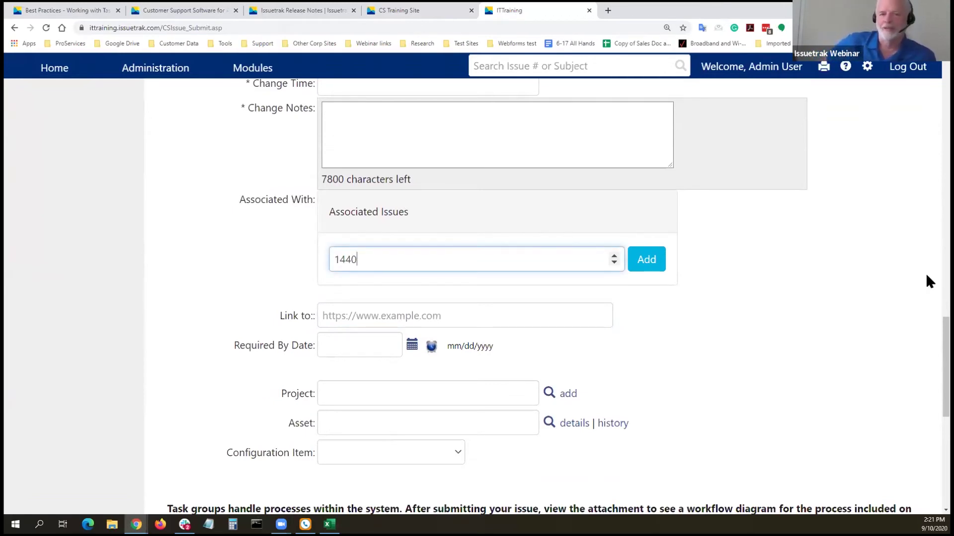
key("BackSpace")
key("BackSpace")
key("BackSpace")
key("BackSpace")
type("10")
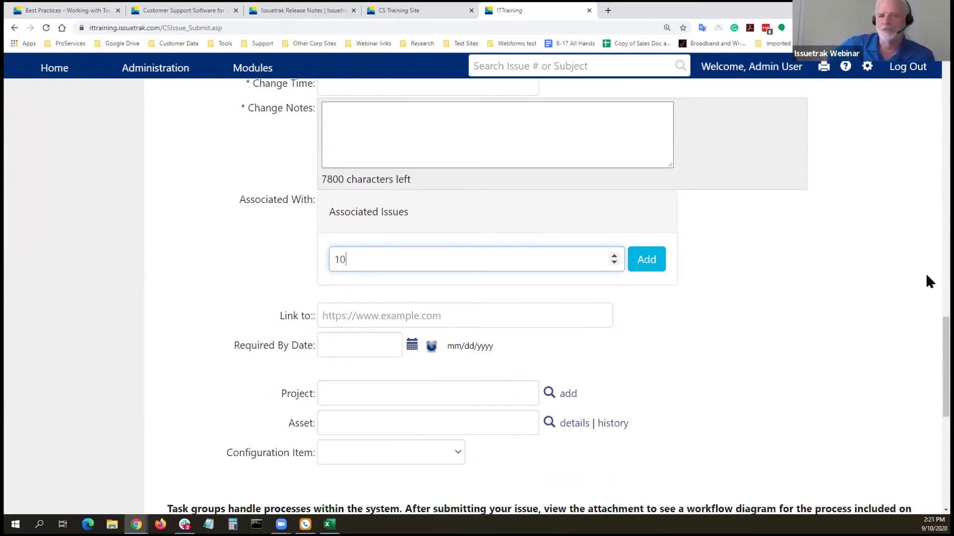
type("44")
left_click(646, 259)
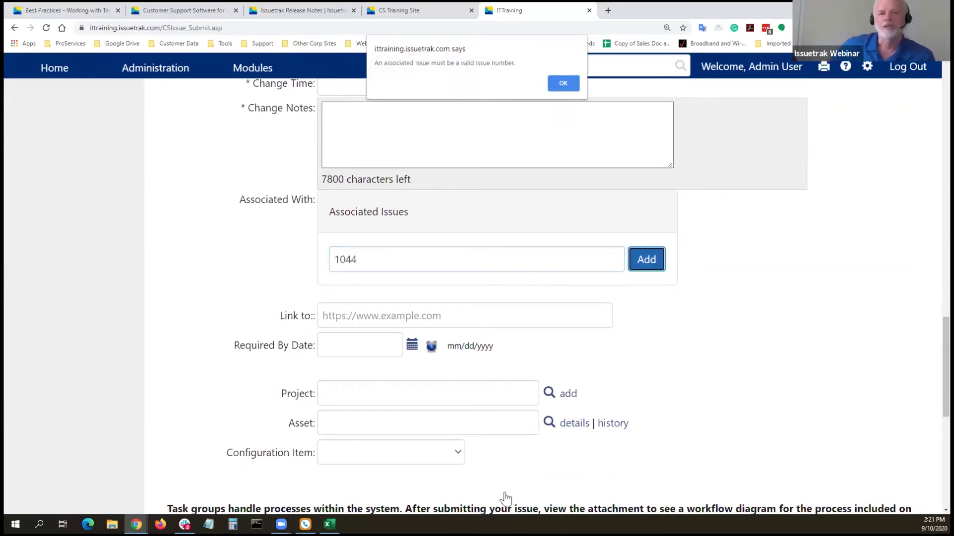
key("Return")
Step: Associate issue 1440 with the change request and enter google.com as its Link to address
type("1440")
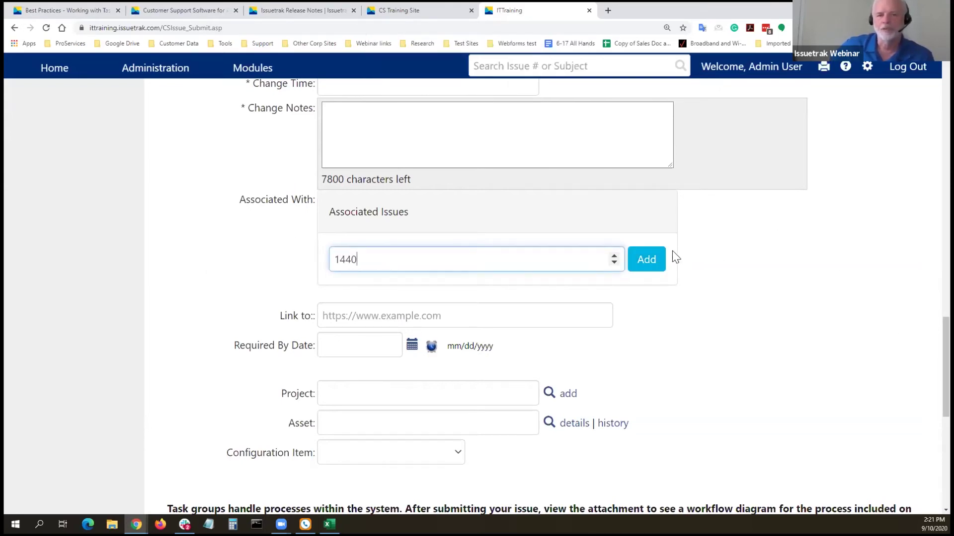
left_click(650, 266)
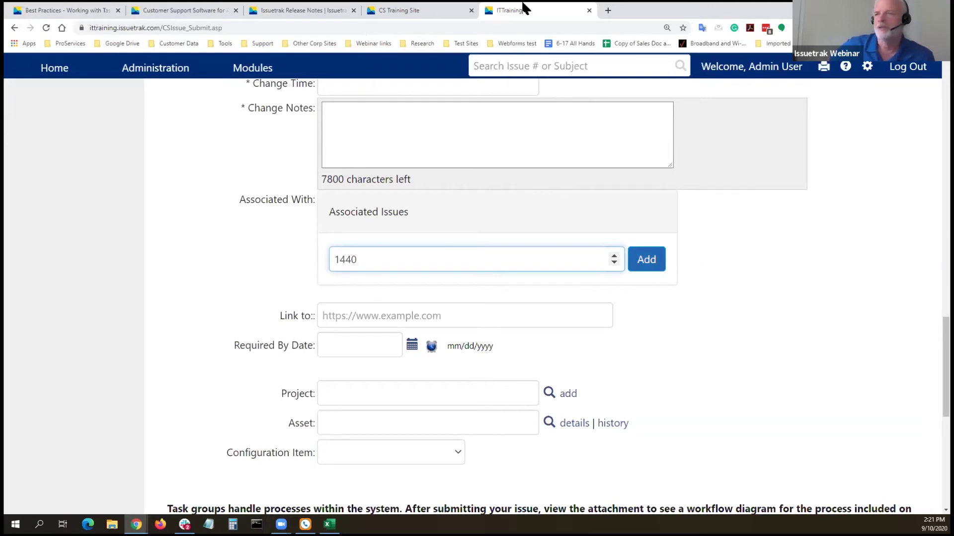
left_click(409, 332)
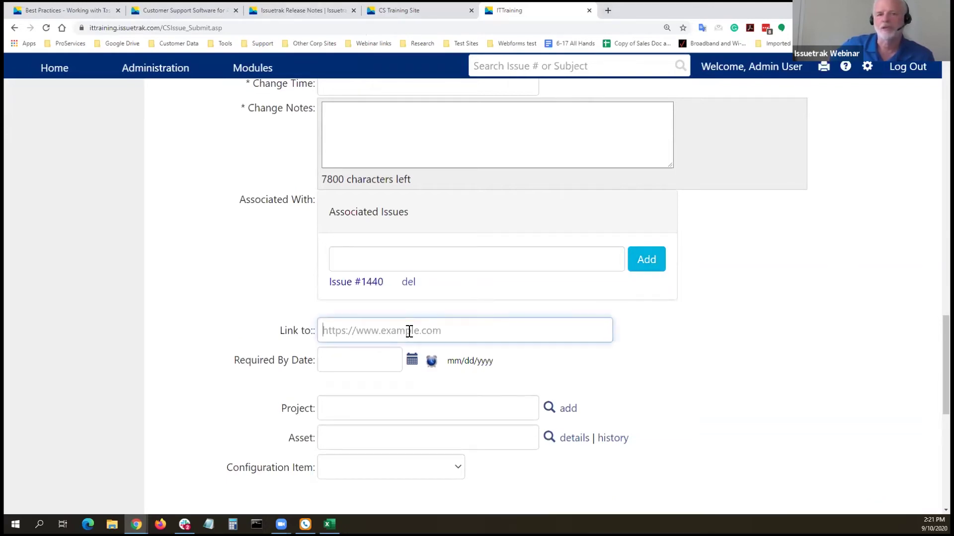
type("g")
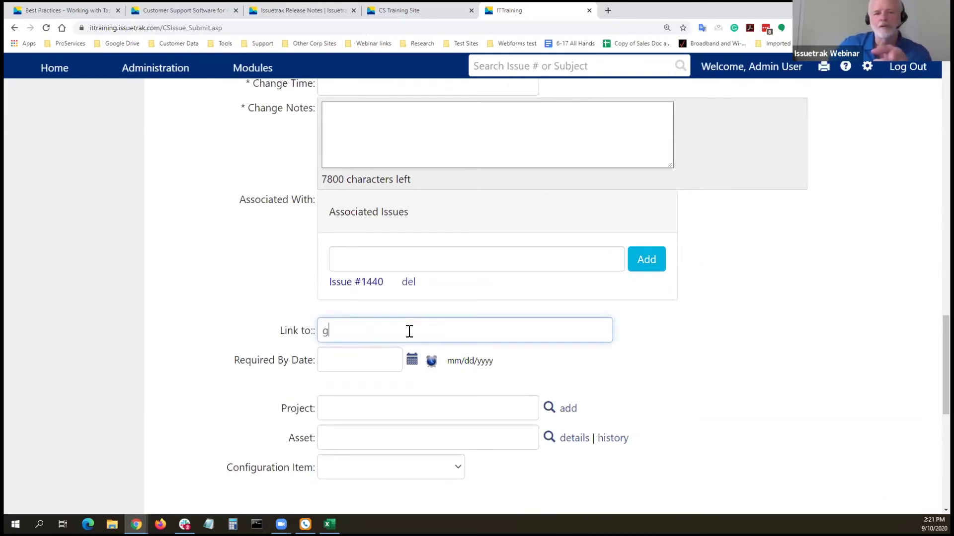
type("oogle.com")
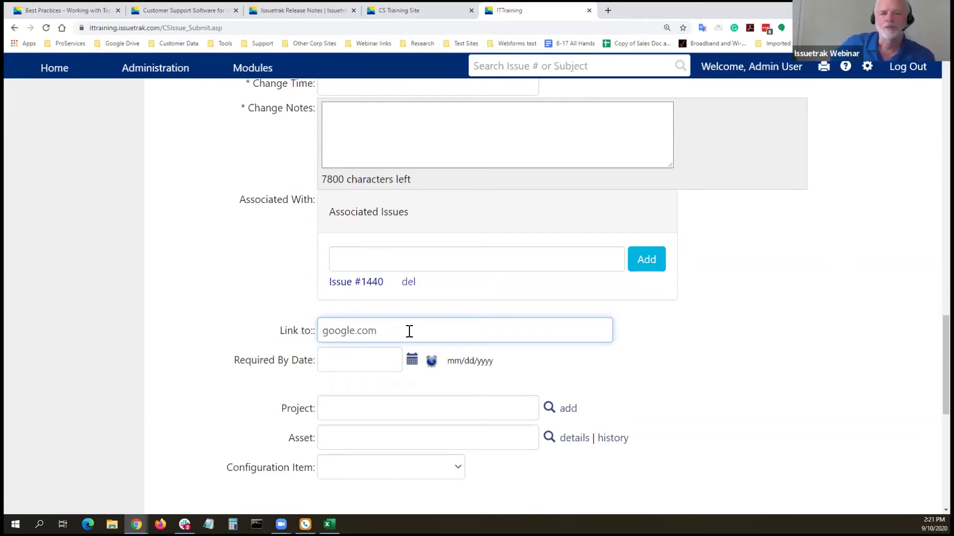
Step: Open the associated issue 1440 and review its supporting information, workflow attachment and task list
left_click(366, 284)
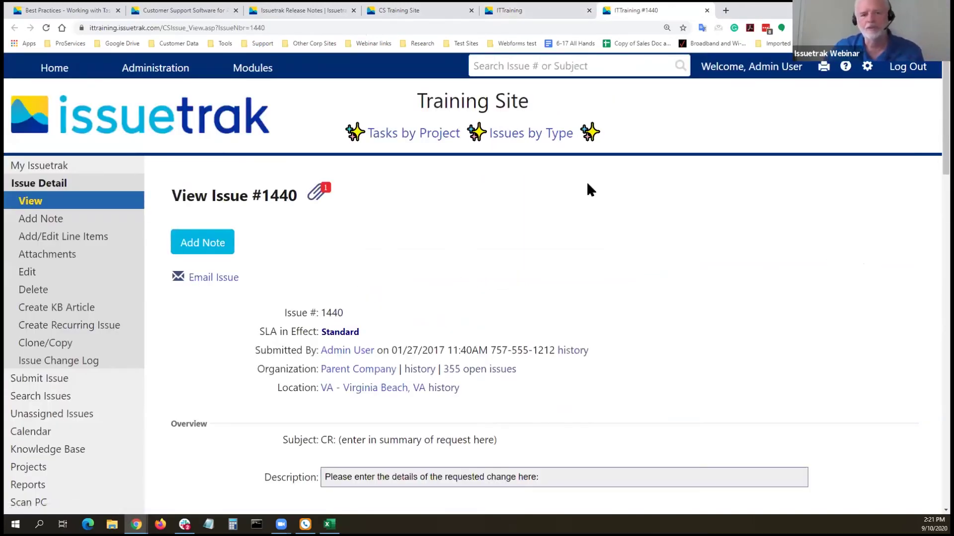
scroll(492, 262, "down", 8)
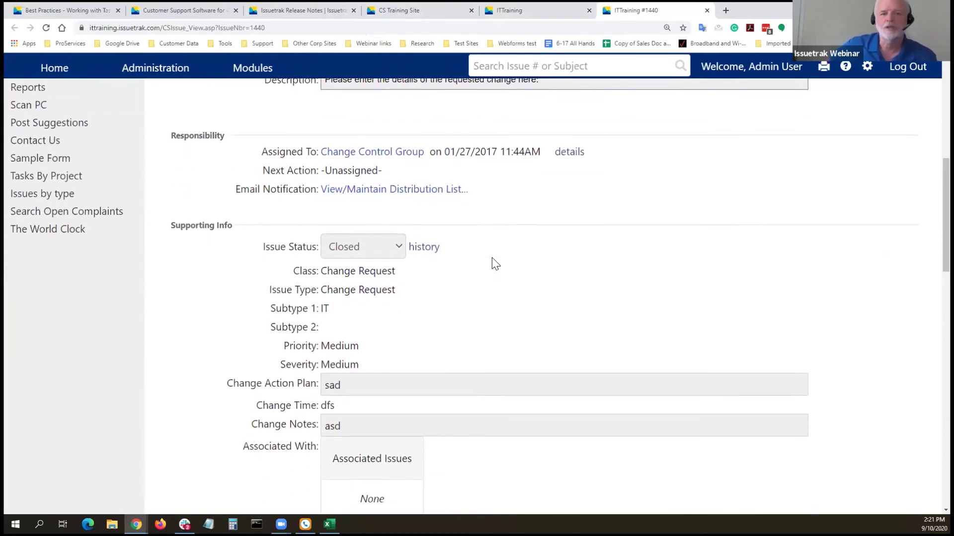
scroll(495, 263, "down", 5)
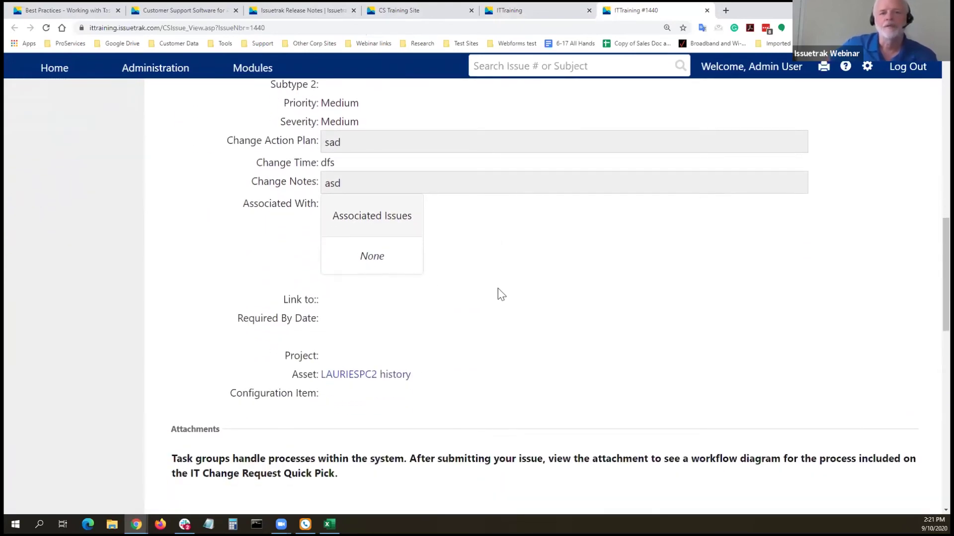
scroll(562, 289, "down", 3)
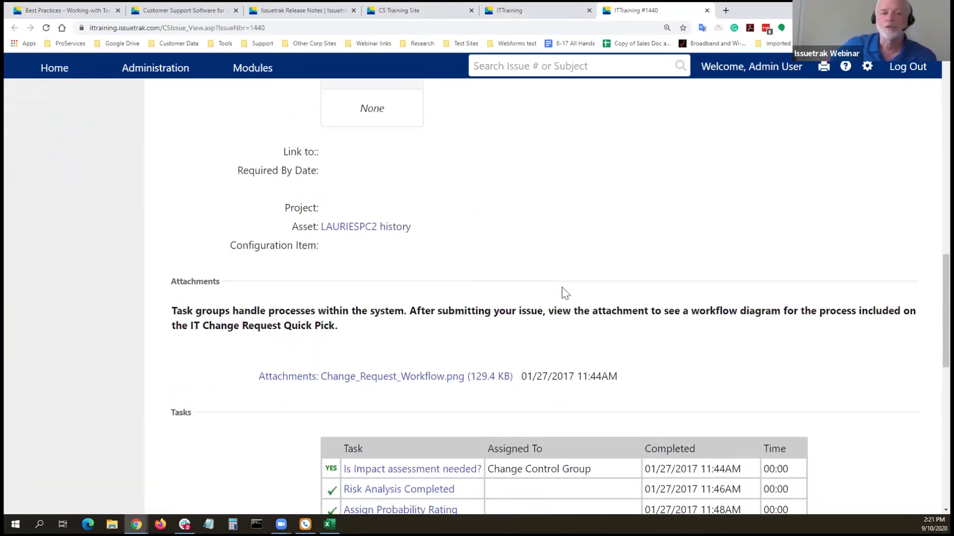
scroll(561, 293, "down", 8)
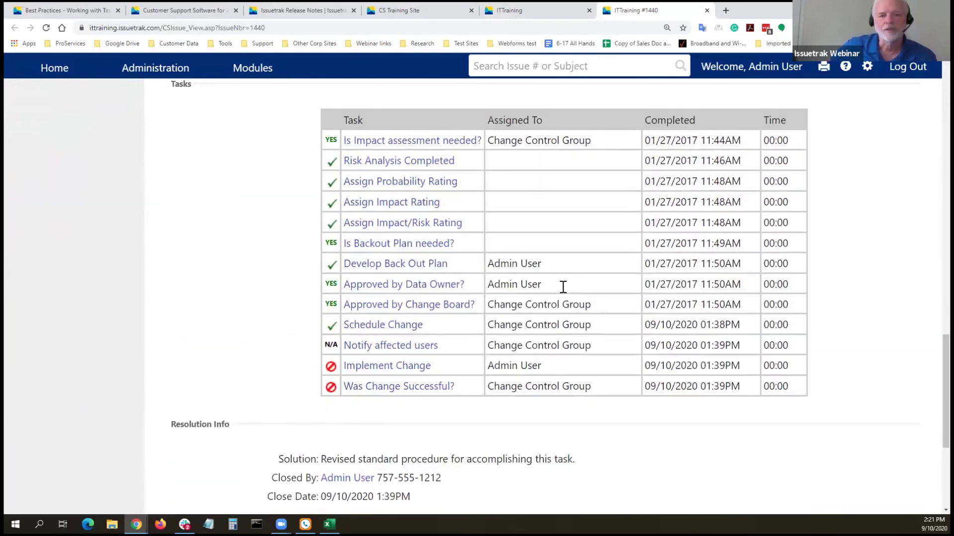
scroll(561, 287, "up", 11)
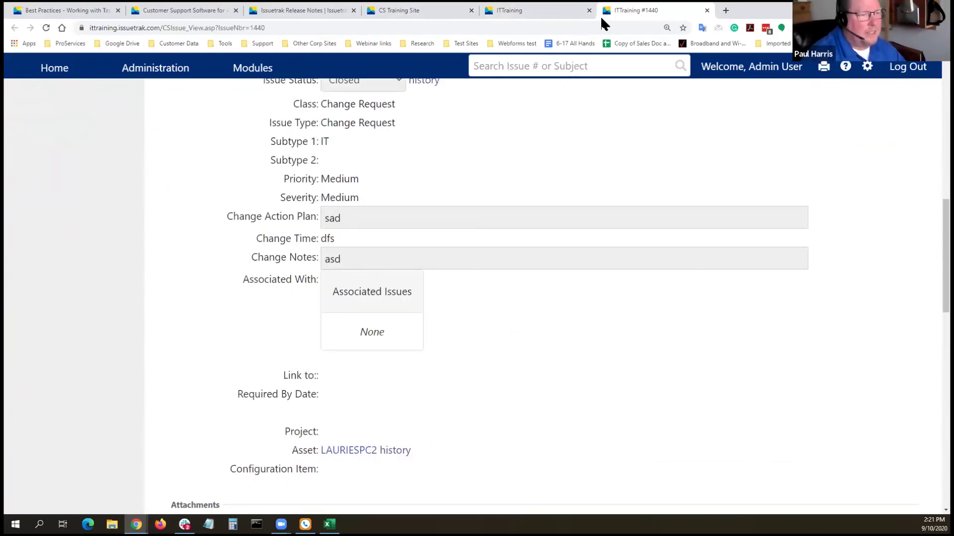
Step: Check the unsubmitted change request against issue 1440, ending at the beginning of the Submit Issue form
left_click(551, 8)
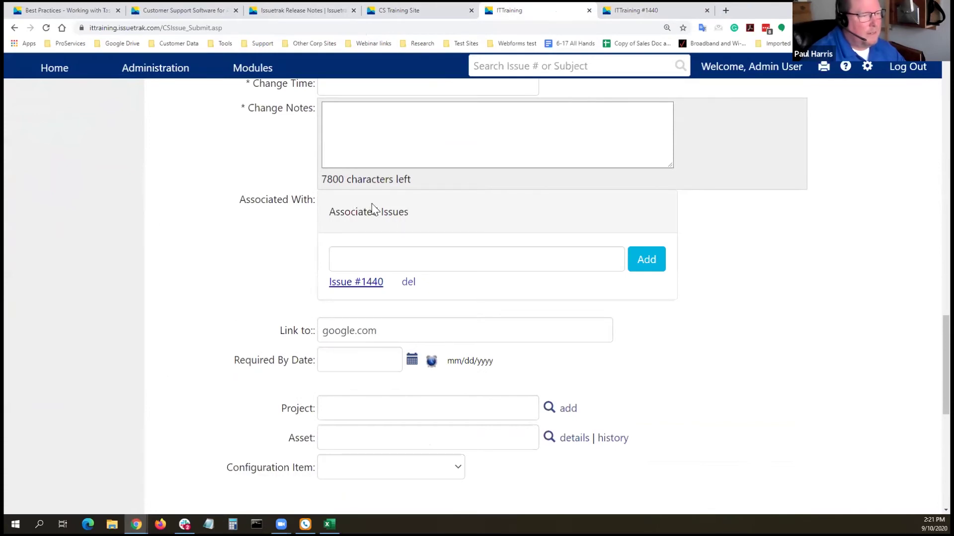
left_click(657, 10)
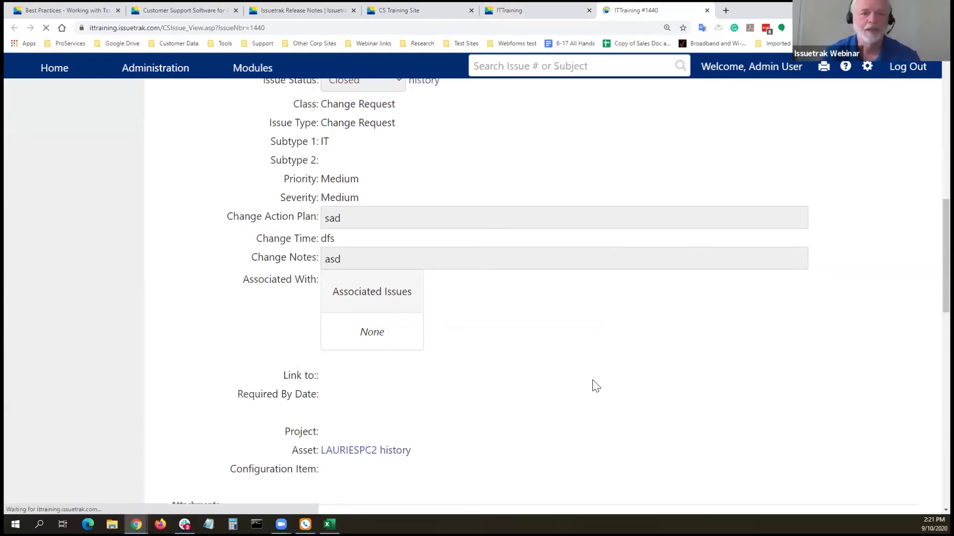
left_click(538, 6)
scroll(231, 201, "up", 10)
scroll(232, 200, "up", 5)
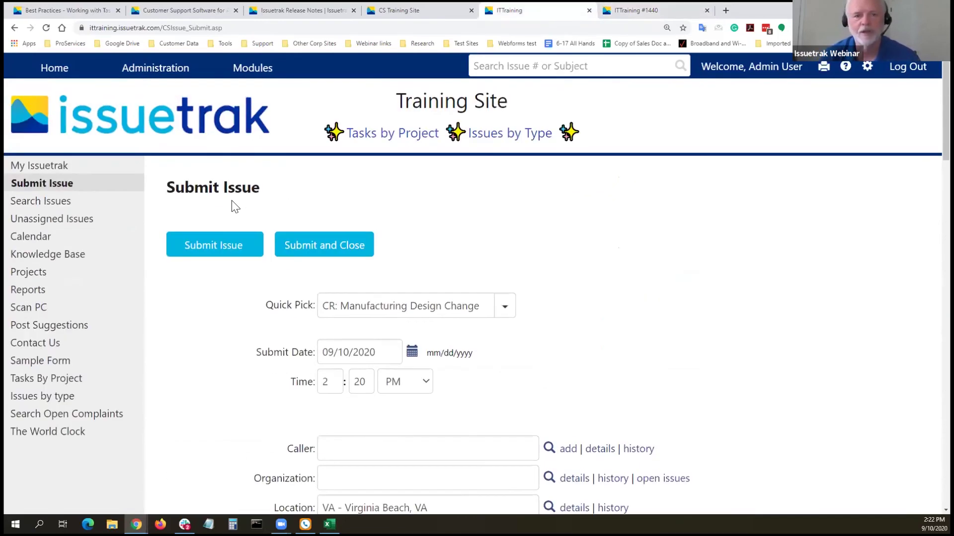
Step: Try to submit the CR: Manufacturing Design Change request and go to its empty Full Description field
left_click(215, 251)
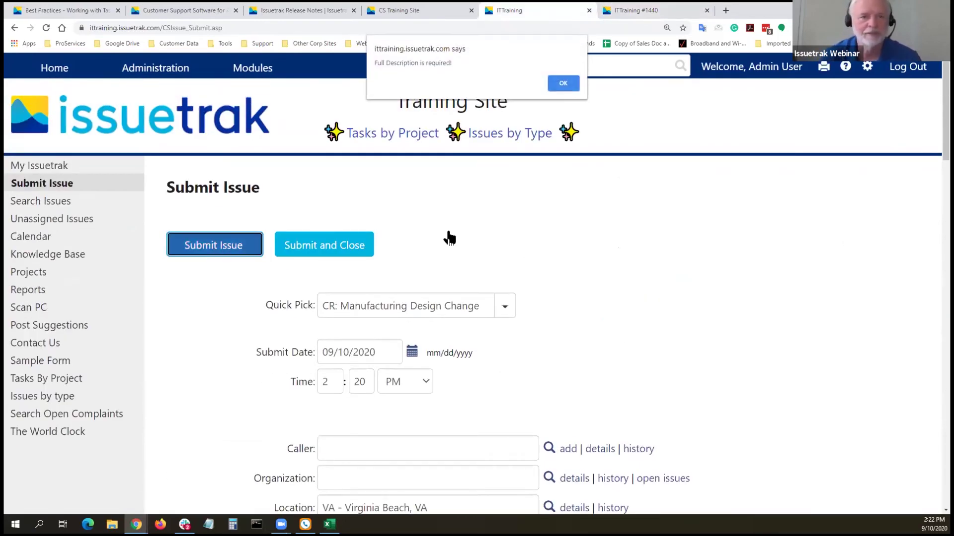
left_click(563, 83)
scroll(515, 292, "down", 7)
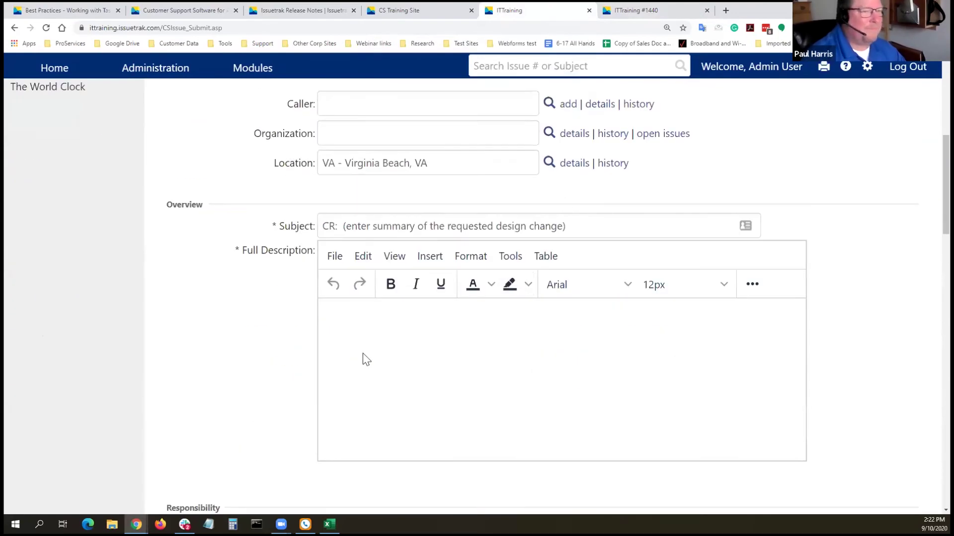
left_click(455, 332)
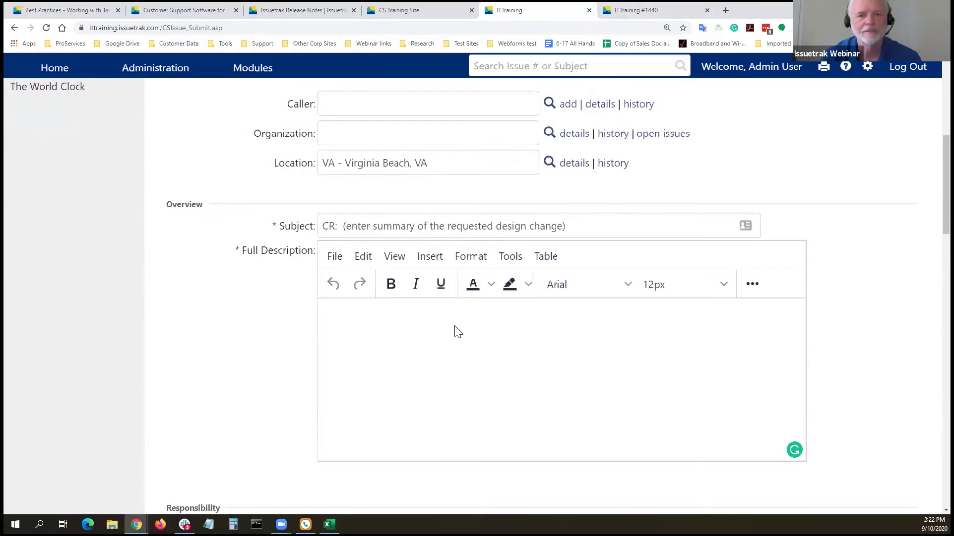
Step: Review the completed task list, resolution information and issue details of issue 1440
left_click(657, 5)
scroll(631, 342, "down", 13)
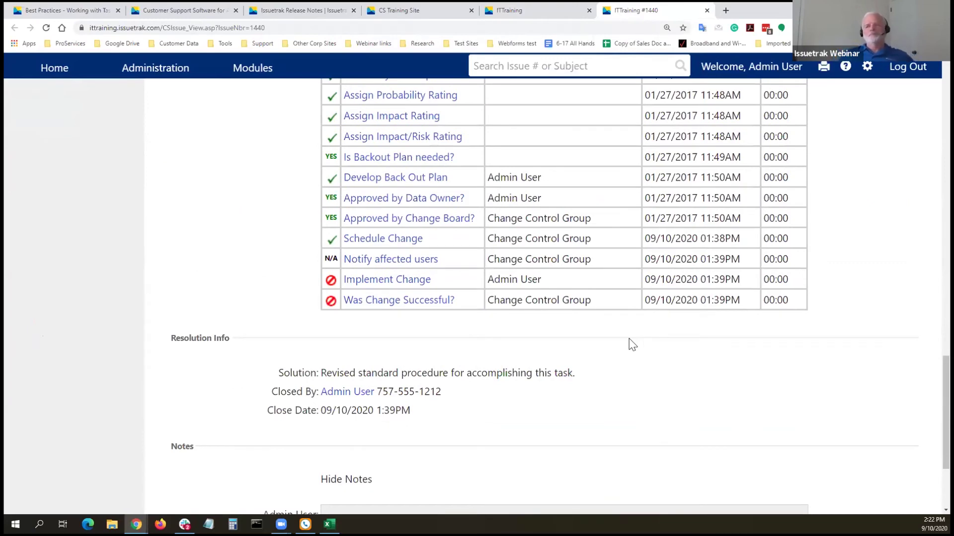
scroll(631, 344, "up", 12)
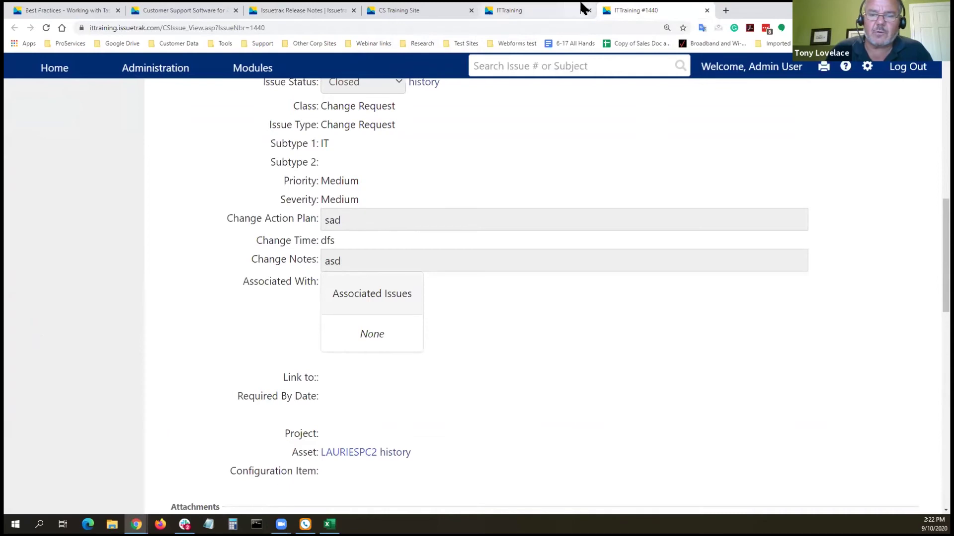
Step: Close the CS Training Site, the unsubmitted ITTraining issue form and issue 1440, returning to the Issuetrak Release Notes page
left_click(433, 14)
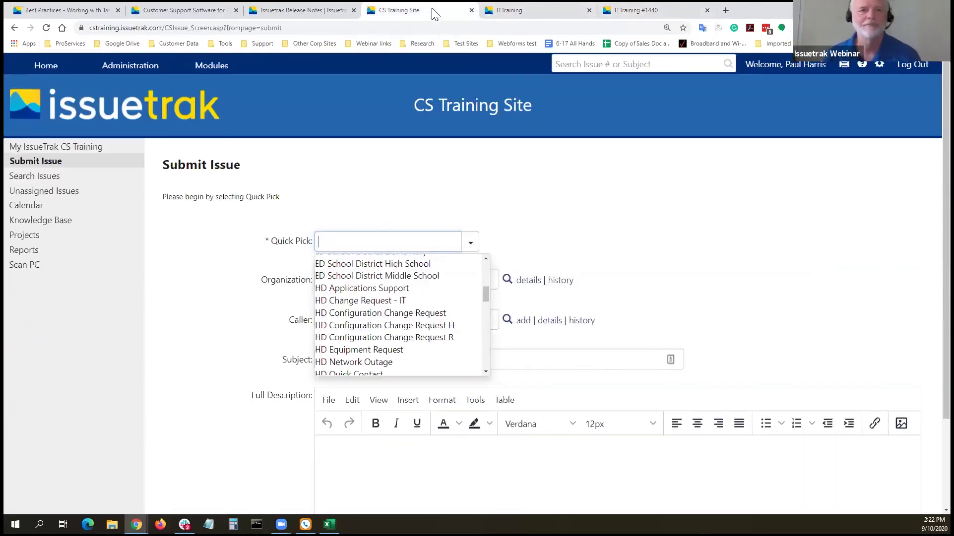
left_click(471, 10)
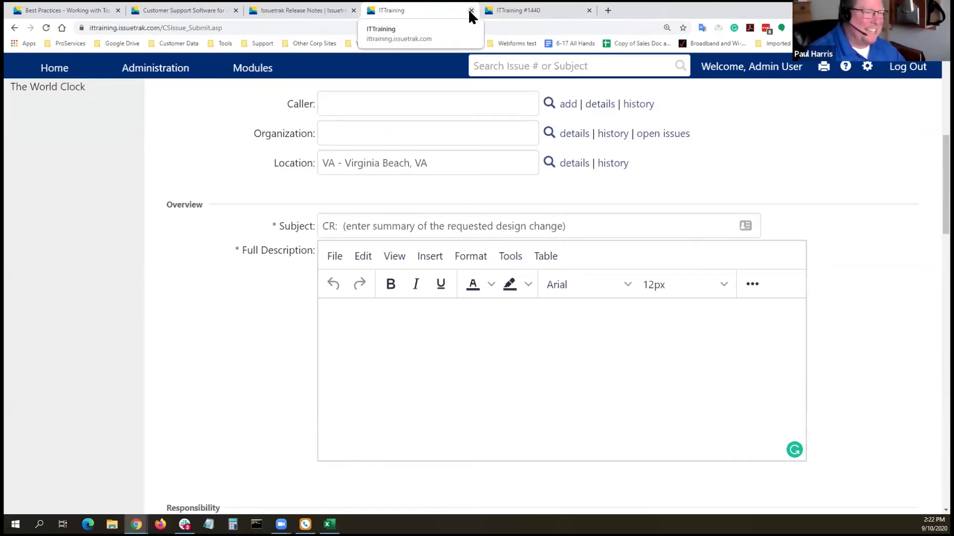
left_click(471, 10)
left_click(471, 10)
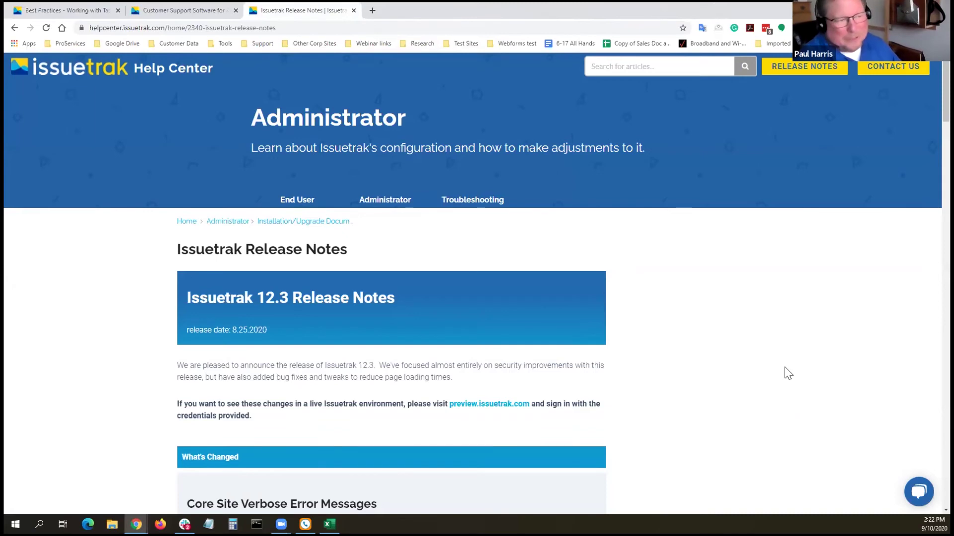
Step: Highlight the helpcenter.issuetrak.com part of the page address and open the Help Center's Release Notes
key("ctrl+minus")
key("ctrl+plus")
key("ctrl+plus")
key("ctrl+plus")
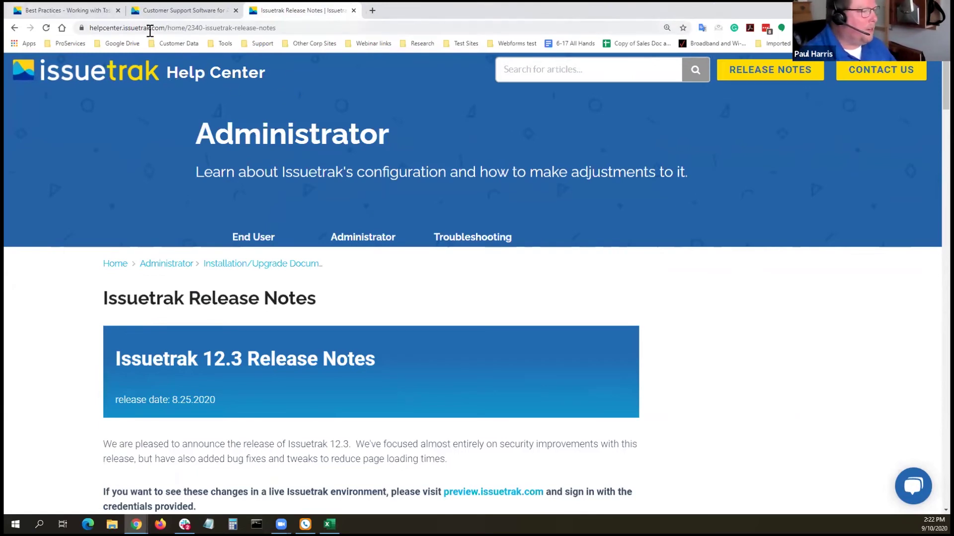
left_click_drag(168, 28, 55, 29)
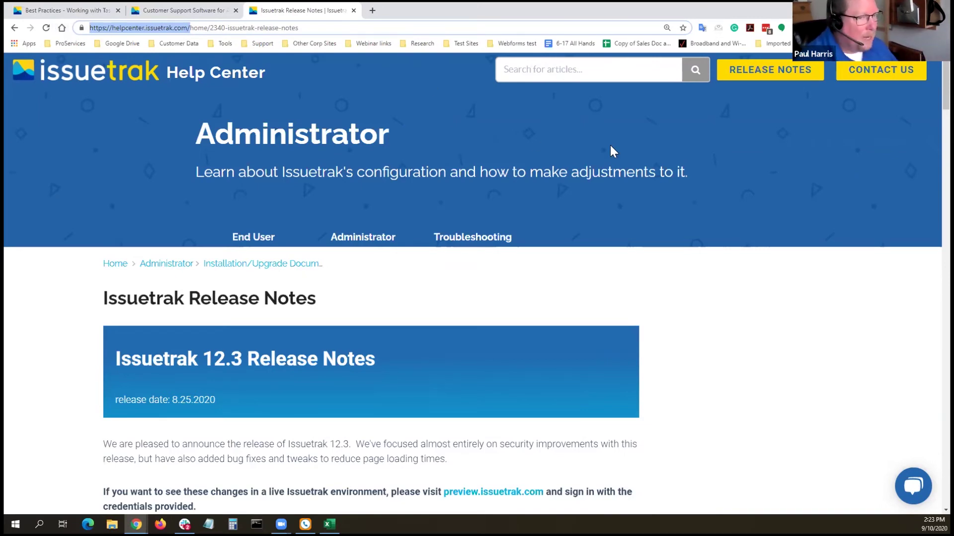
left_click(789, 84)
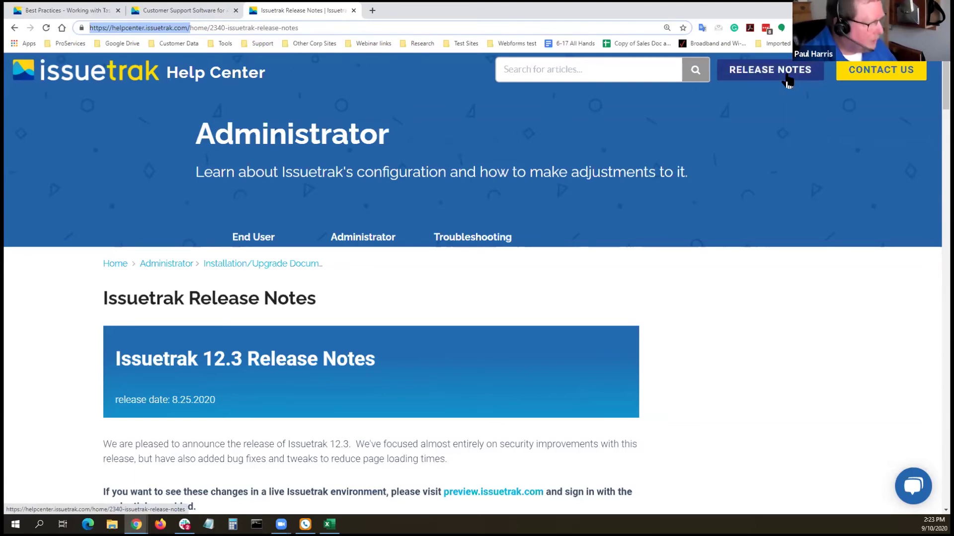
Step: Read the Issuetrak 12.3 release introduction and highlight the Core Site Verbose Error Messages heading under What's Changed
scroll(608, 288, "down", 2)
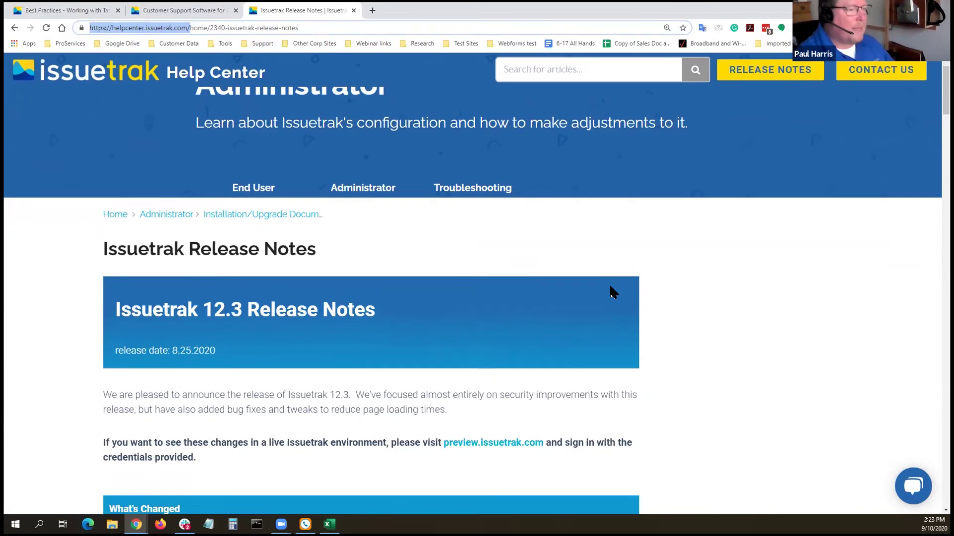
scroll(611, 287, "down", 2)
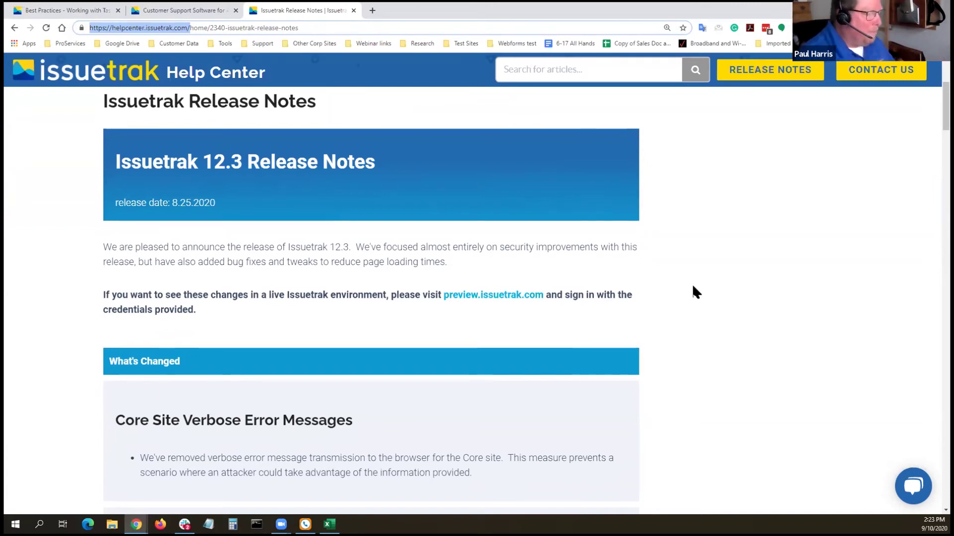
scroll(720, 420, "down", 4)
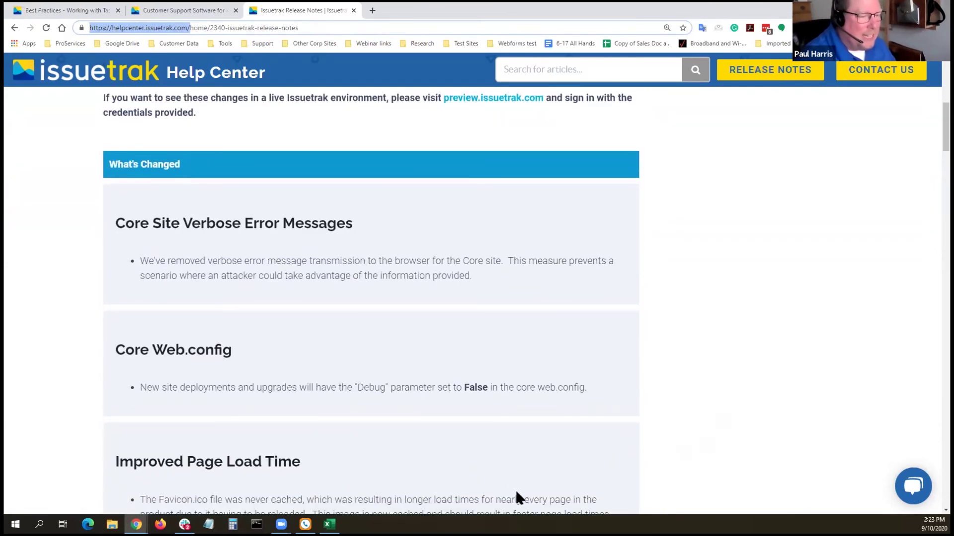
left_click(722, 346)
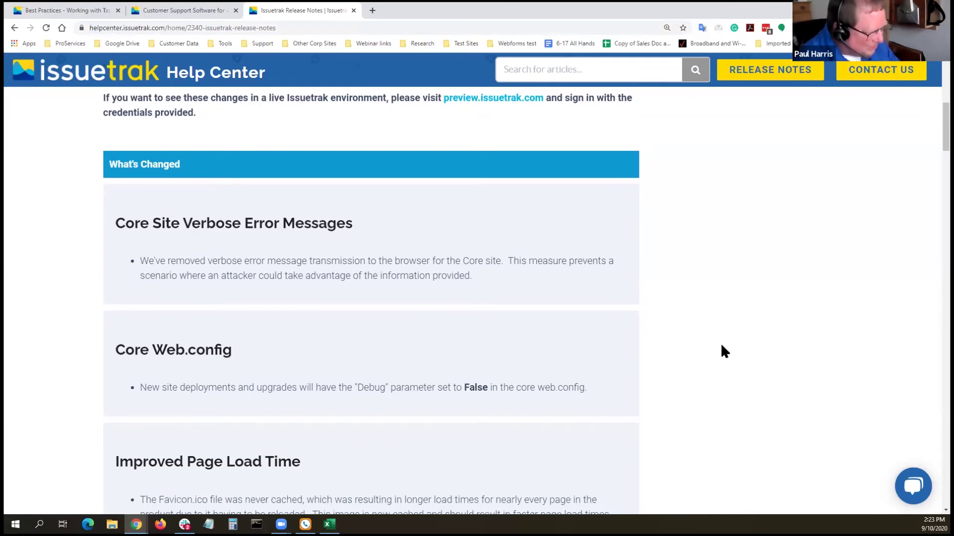
scroll(717, 351, "down", 1)
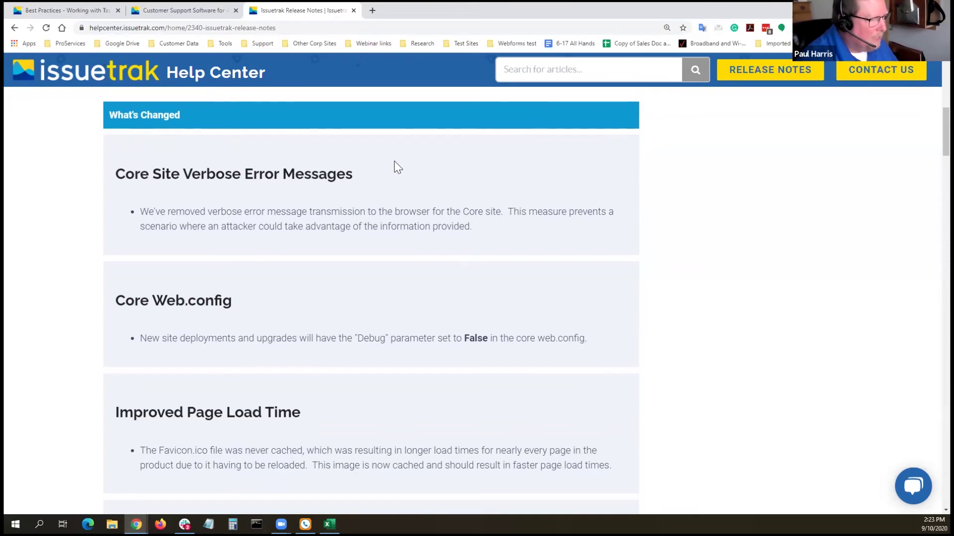
left_click_drag(361, 174, 113, 177)
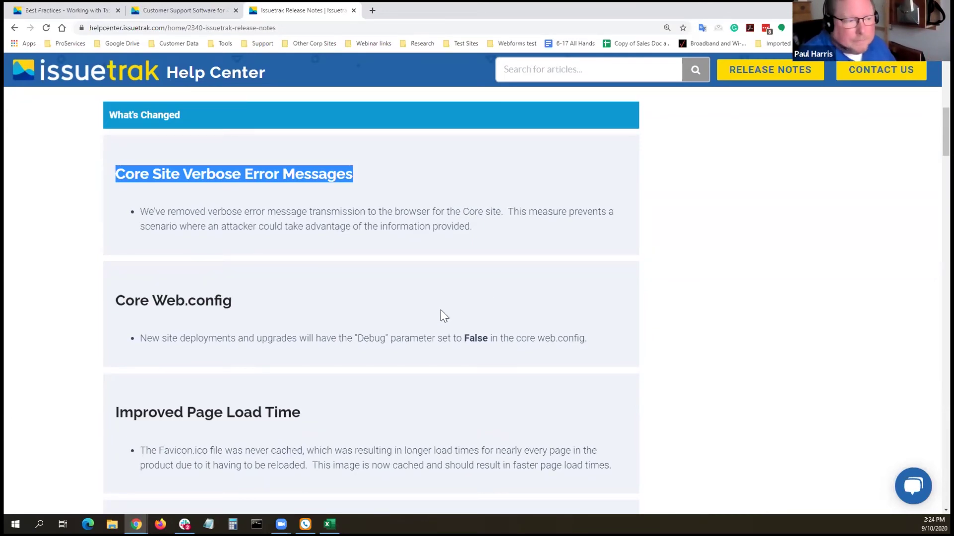
Step: Review the Core Web.config change, highlighting the passage about the "Debug" parameter set to False
scroll(440, 311, "down", 2)
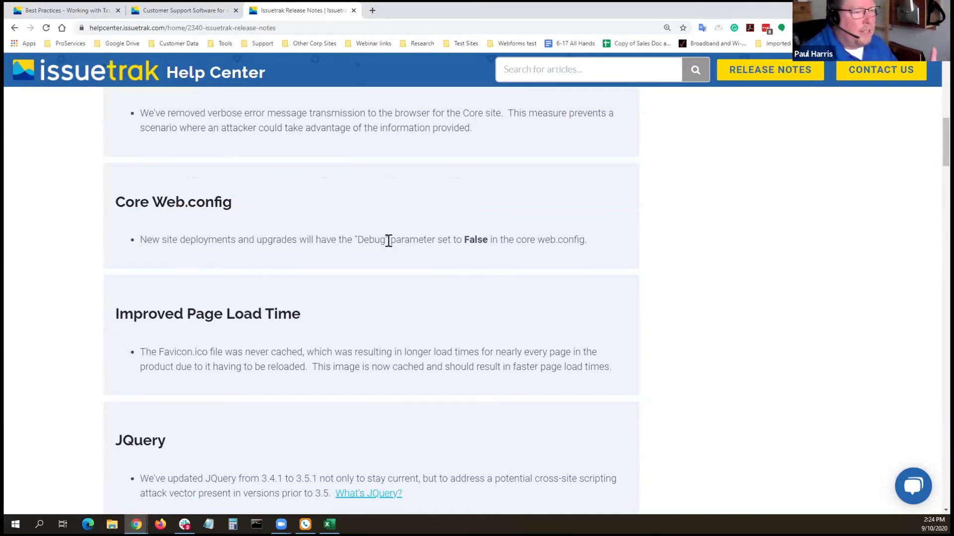
left_click_drag(335, 238, 506, 242)
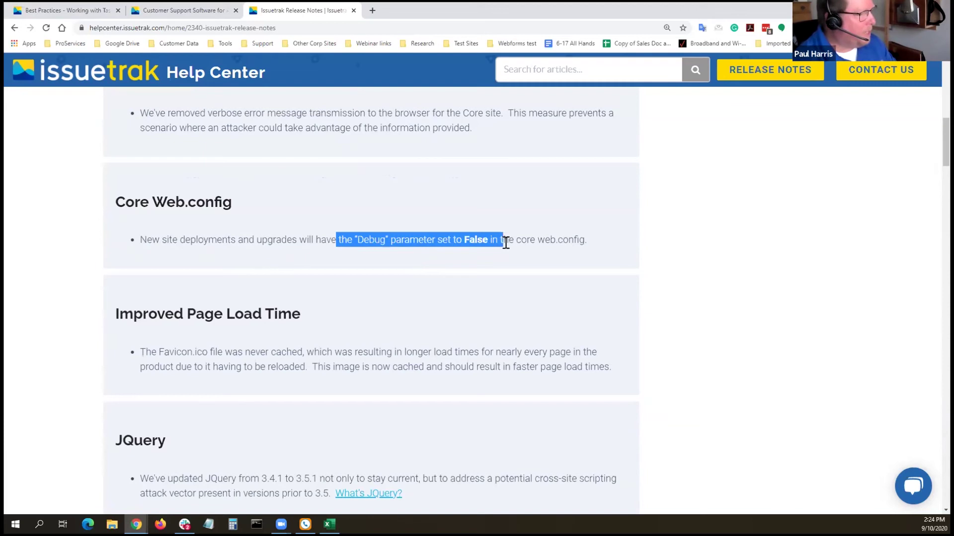
scroll(348, 154, "up", 2)
scroll(344, 201, "down", 4)
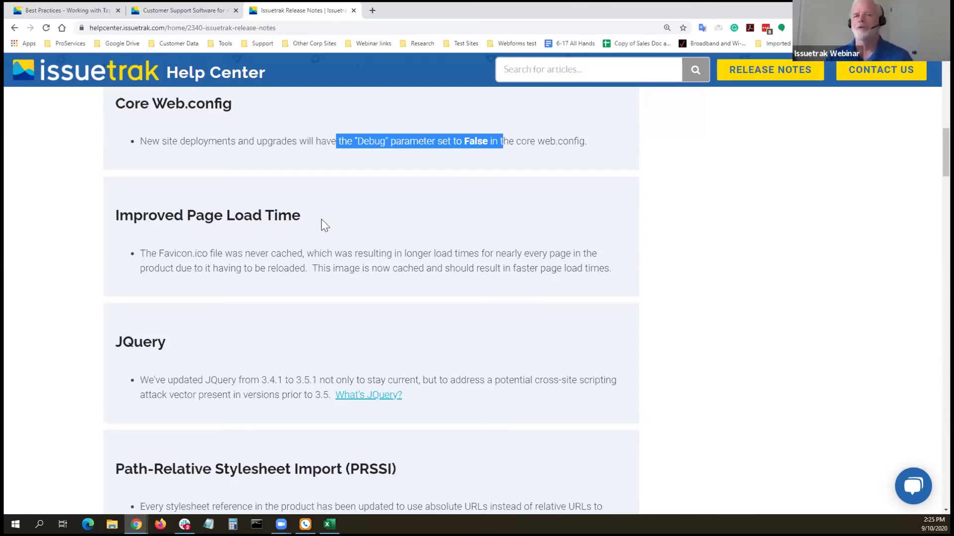
Step: Review the Improved Page Load Time and JQuery entries in the 12.3 release notes
scroll(323, 225, "down", 2)
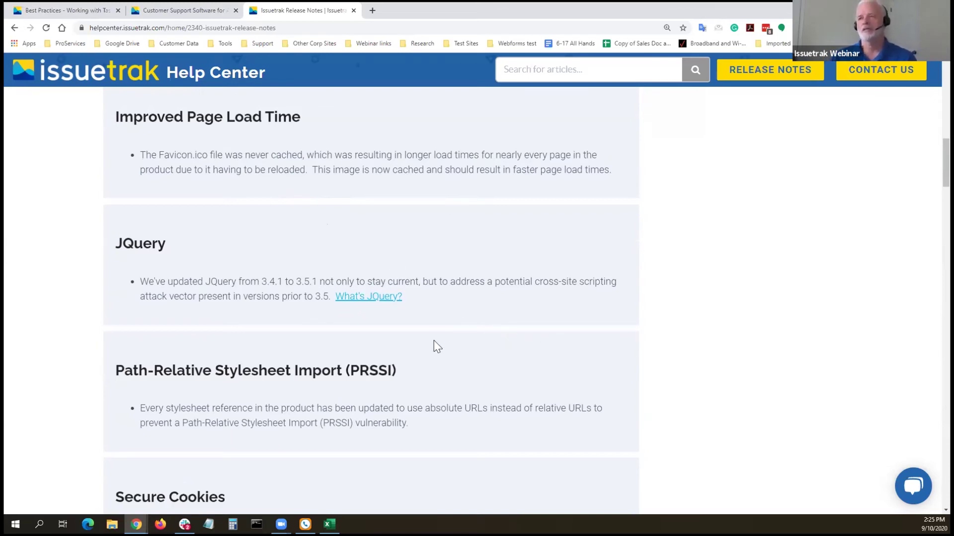
scroll(431, 353, "down", 1)
scroll(432, 353, "up", 2)
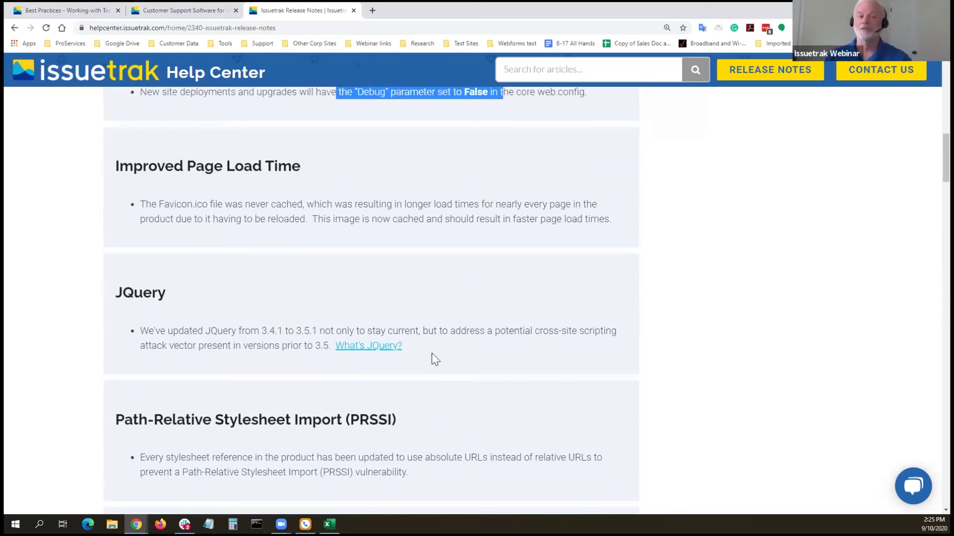
scroll(431, 353, "down", 1)
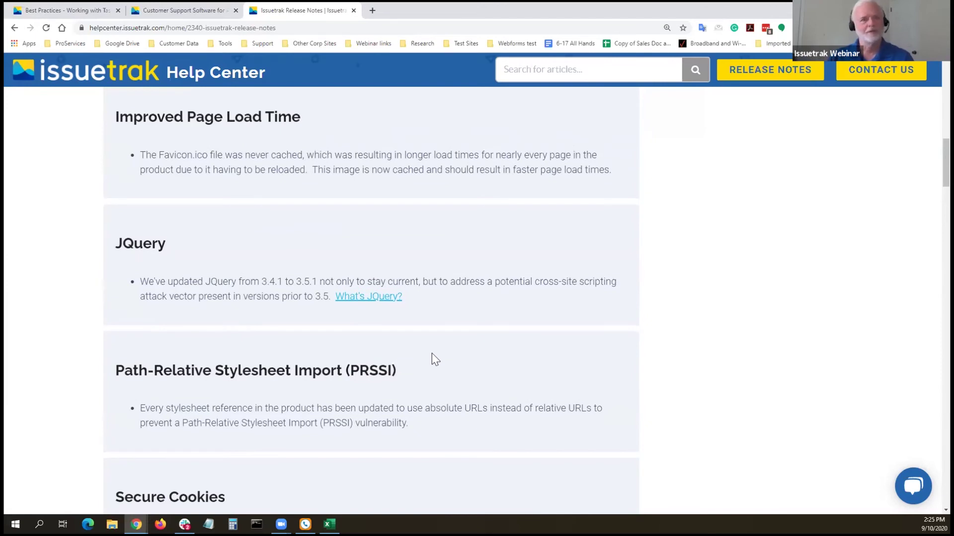
left_click_drag(116, 119, 343, 125)
left_click(400, 142)
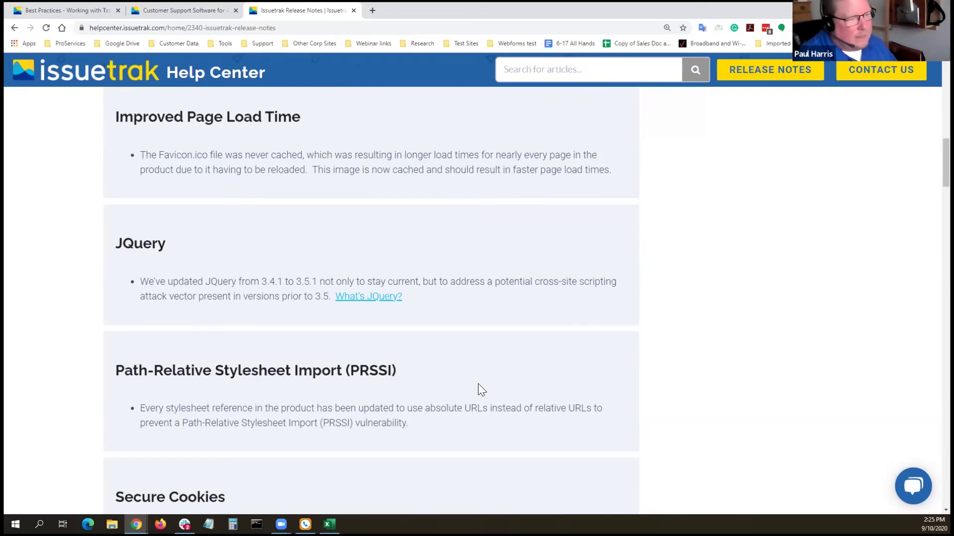
Step: Review the Path-Relative Stylesheet Import, Secure Cookies and Security Scan False Positives entries, highlighting the Secure Cookies heading
scroll(478, 388, "down", 2)
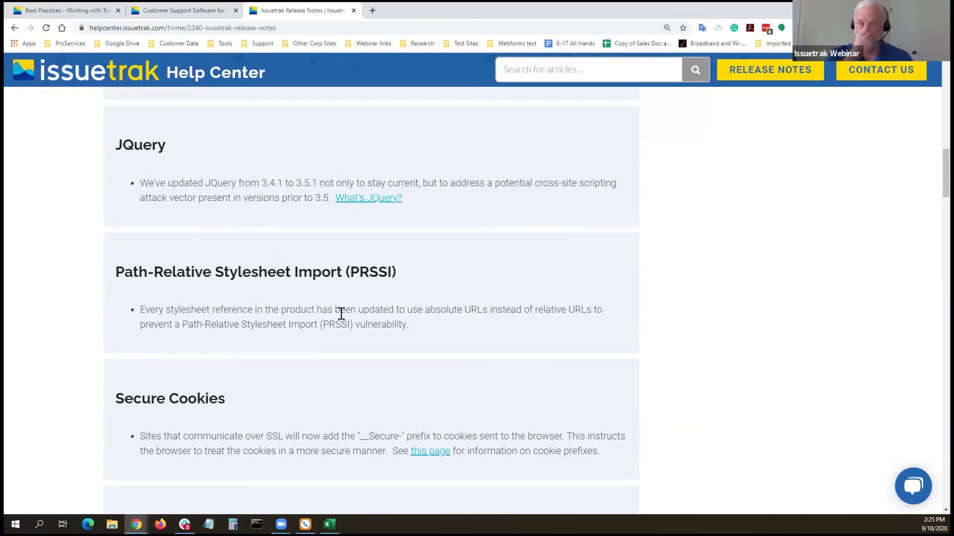
scroll(442, 328, "down", 3)
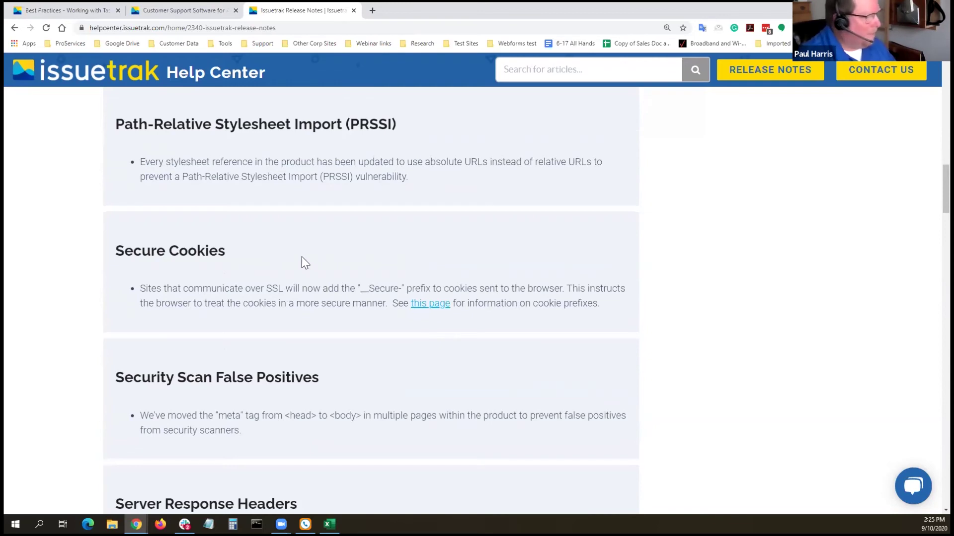
left_click_drag(232, 253, 106, 253)
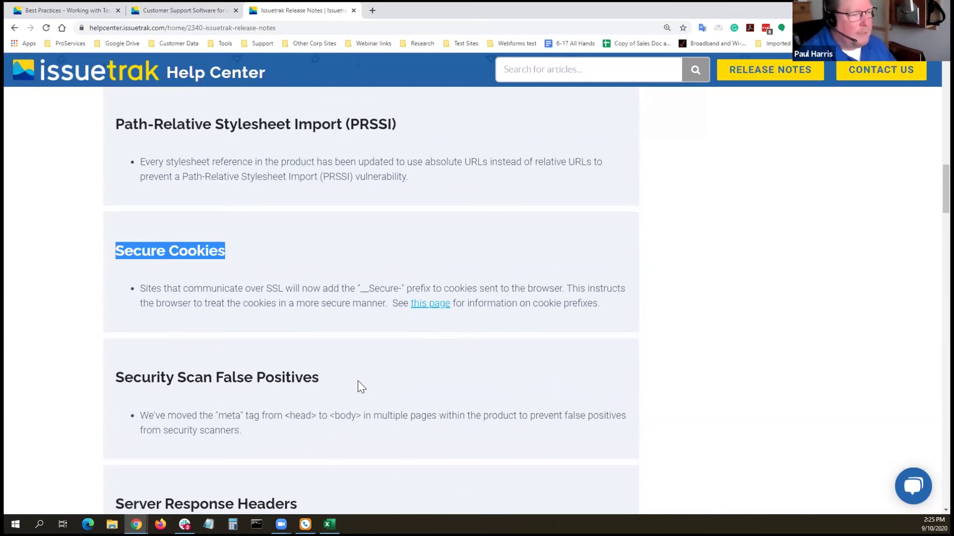
scroll(357, 381, "down", 2)
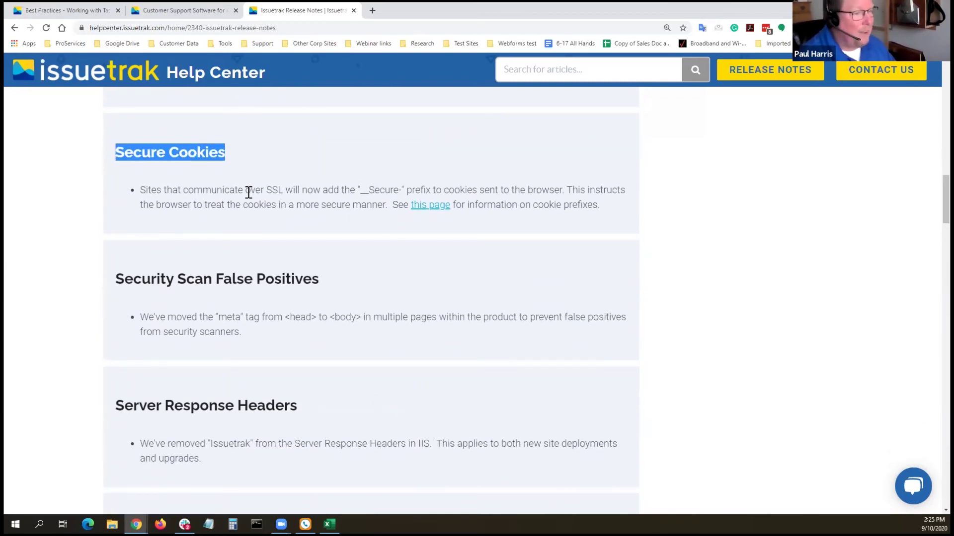
scroll(415, 286, "down", 1)
scroll(415, 286, "down", 1)
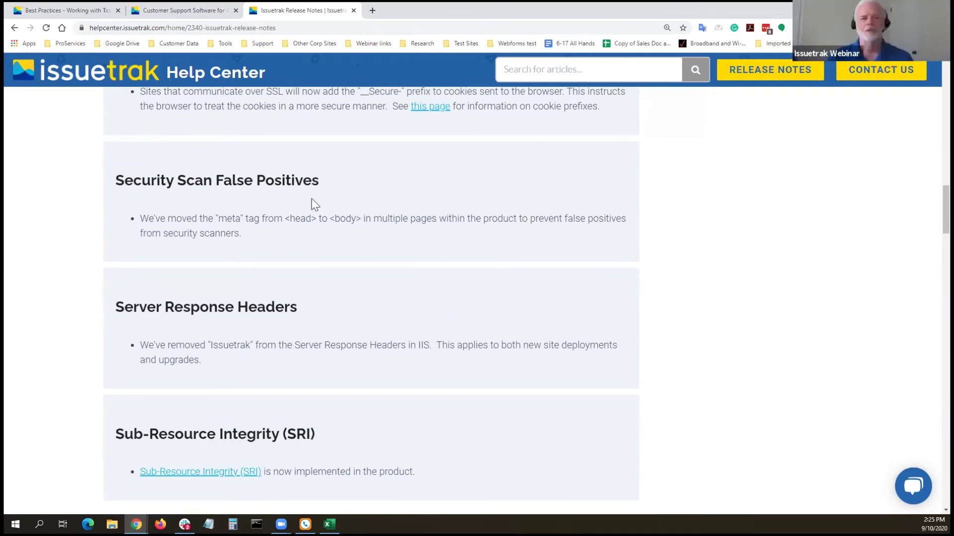
Step: Highlight the Server Response Headers and Sub-Resource Integrity (SRI) headings while reviewing their entries
scroll(255, 392, "down", 2)
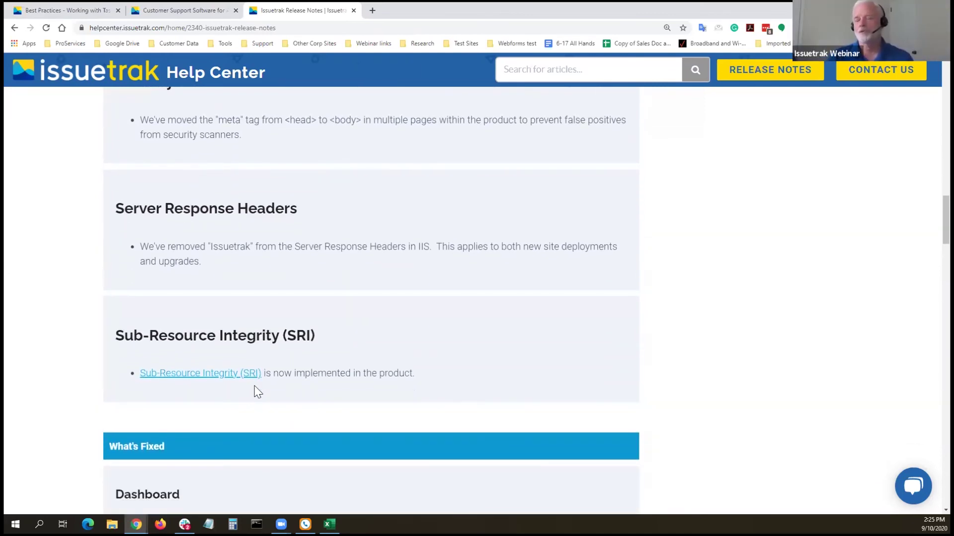
left_click_drag(115, 208, 292, 209)
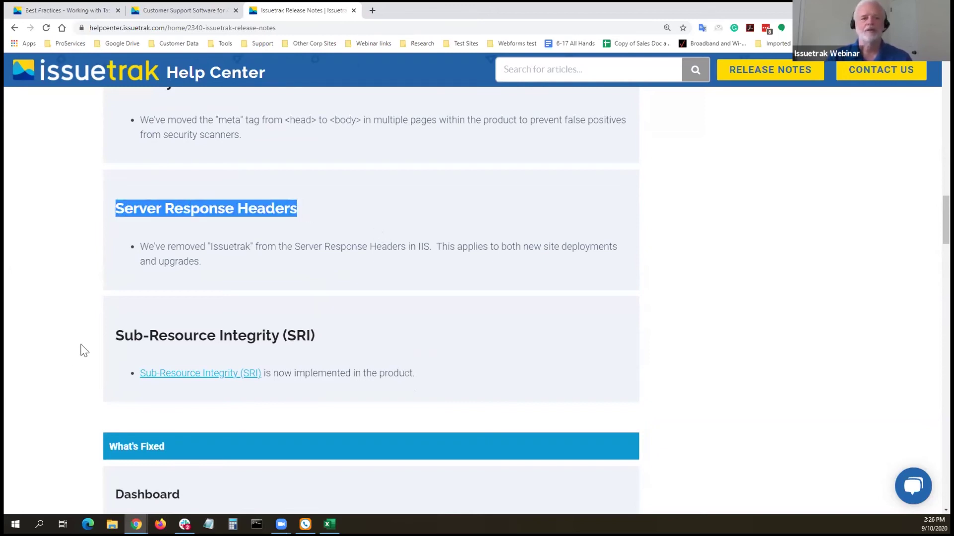
left_click_drag(115, 335, 377, 349)
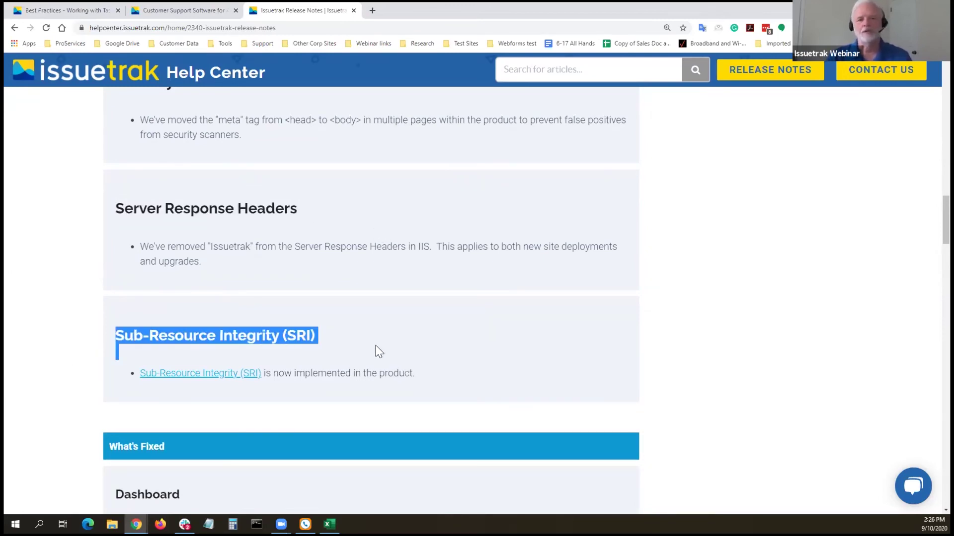
Step: Review the Dashboard fix under What's Fixed and the fixes listed for the Issuetrak 12.3.1 Patch Release
scroll(381, 347, "down", 1)
scroll(380, 347, "down", 5)
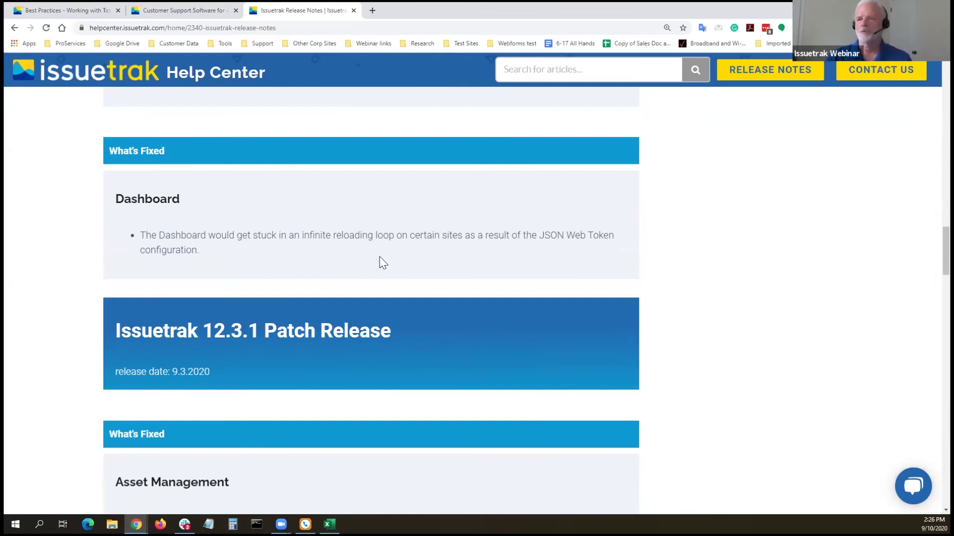
scroll(383, 263, "up", 1)
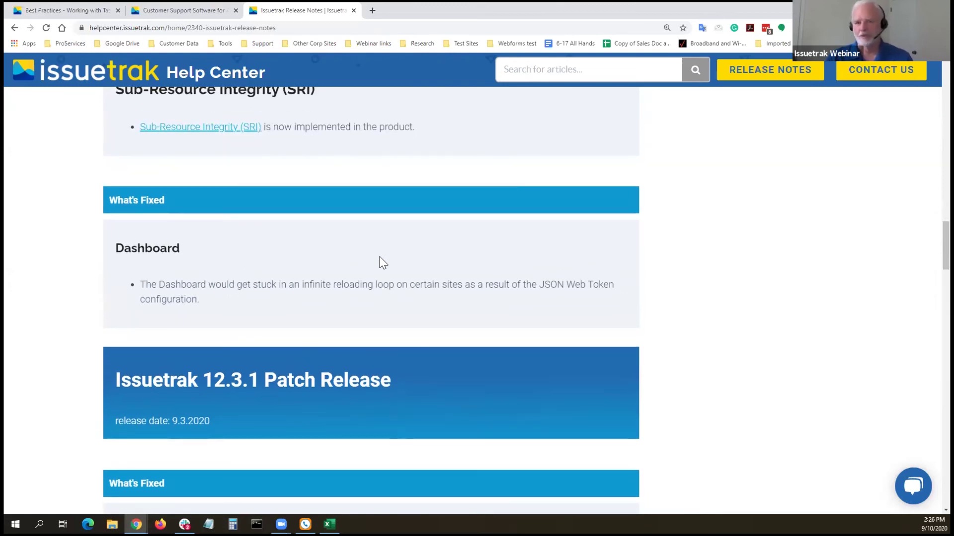
scroll(383, 263, "down", 6)
scroll(380, 258, "up", 6)
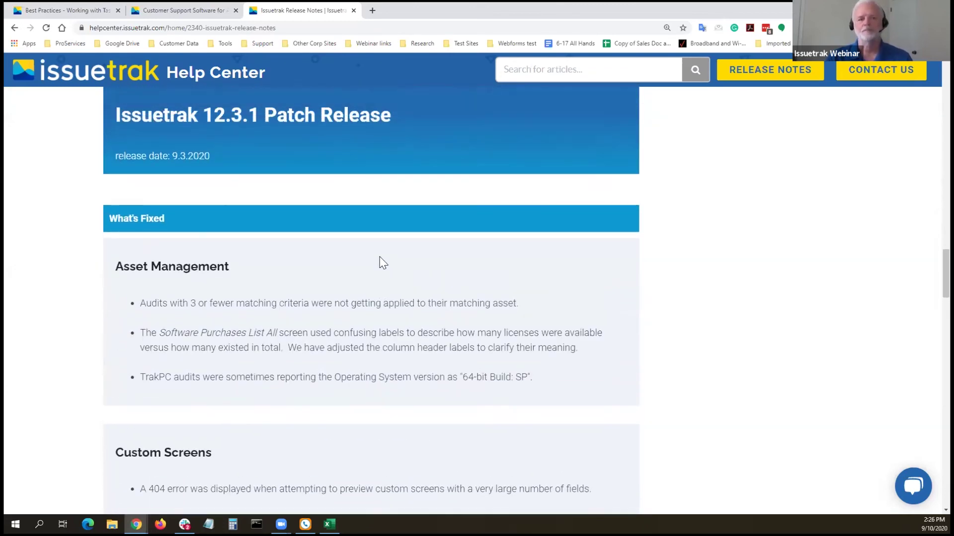
Step: Review the 12.3 release notes heading and the Asset Management and Custom Screens fixes in the Issuetrak 12.3.1 Patch Release
scroll(490, 397, "up", 20)
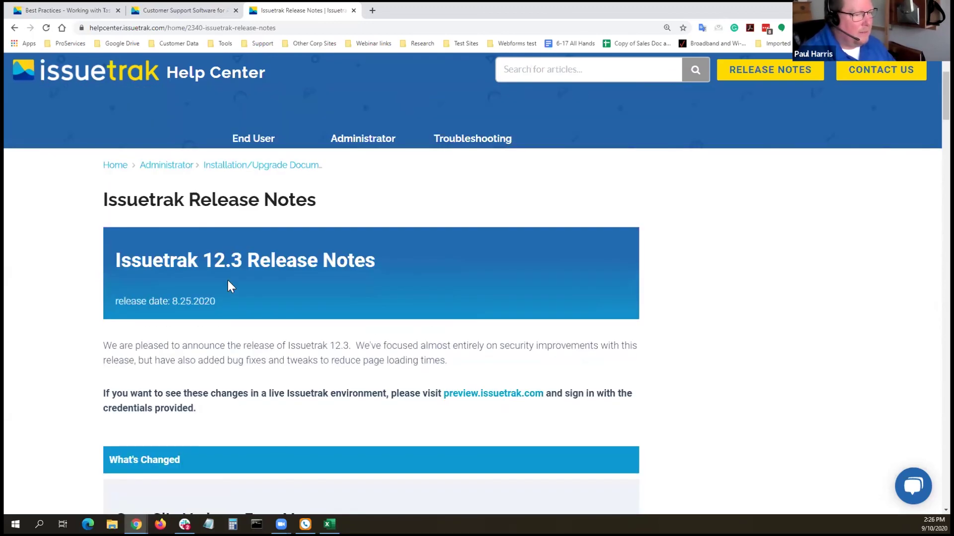
scroll(517, 314, "down", 15)
scroll(516, 310, "down", 13)
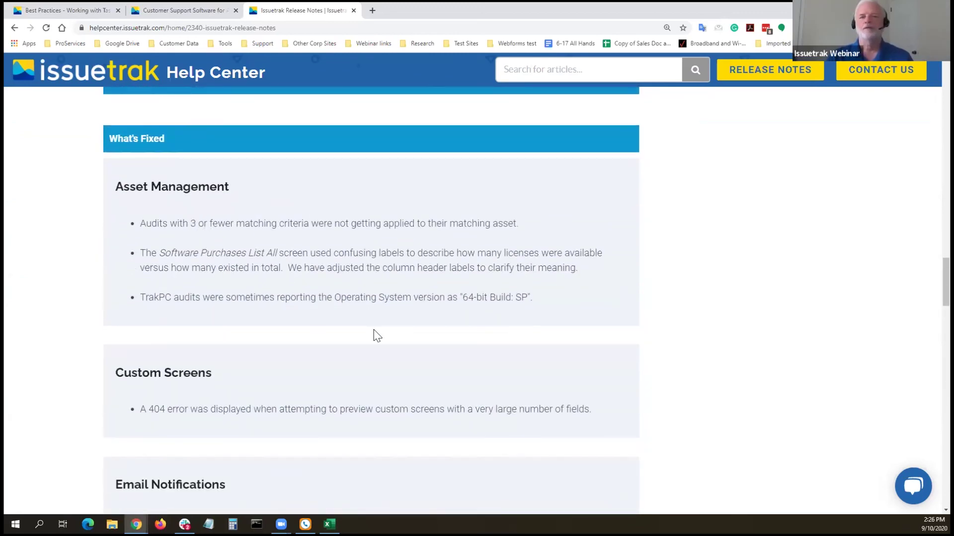
scroll(377, 336, "down", 6)
scroll(375, 335, "up", 12)
scroll(374, 331, "up", 20)
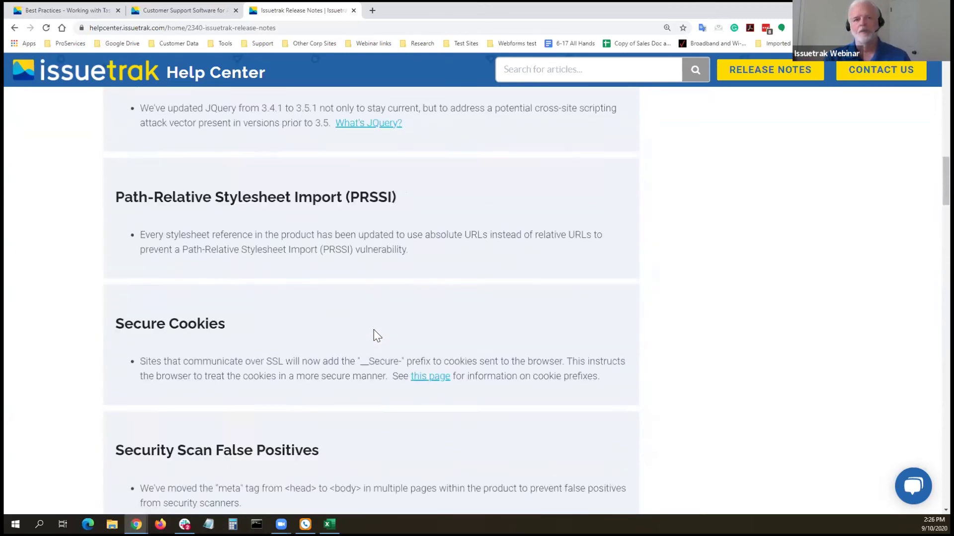
scroll(374, 330, "up", 1)
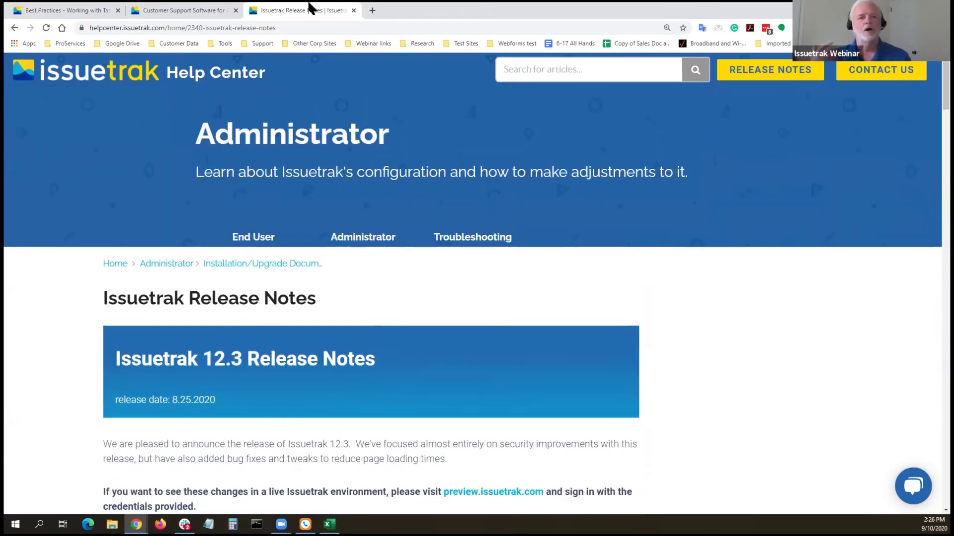
Step: Close the release notes page and bring up the Best Practices - Working with Task and Processes article at 150% zoom
left_click(353, 10)
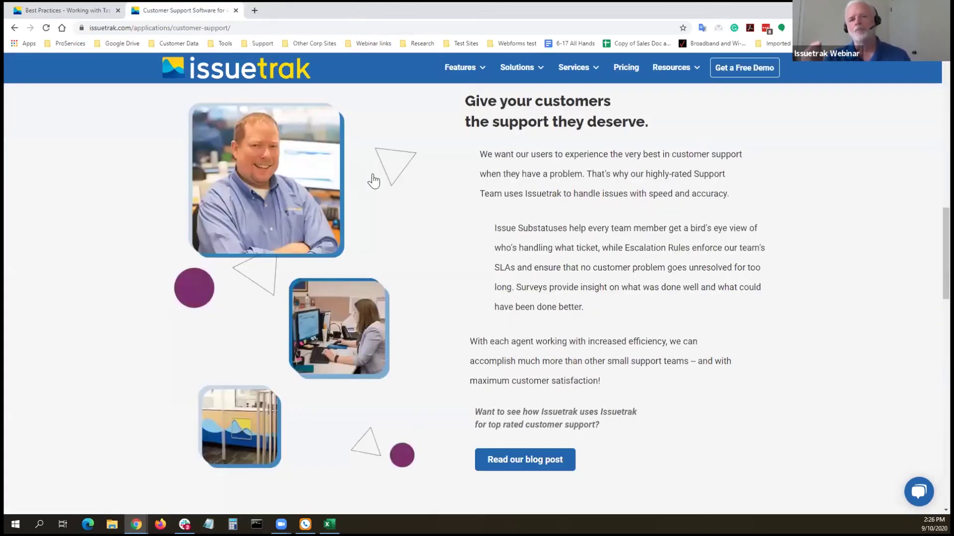
left_click(54, 10)
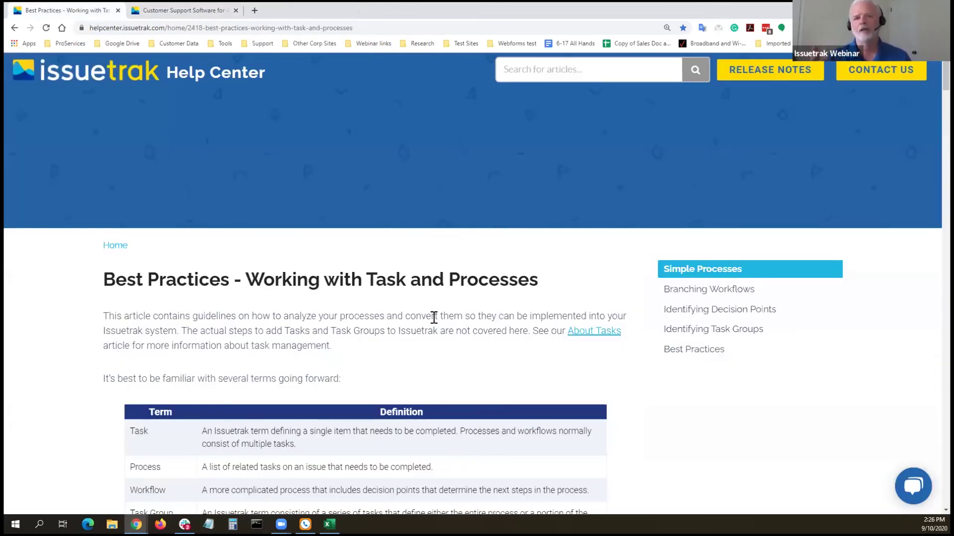
scroll(433, 318, "down", 1)
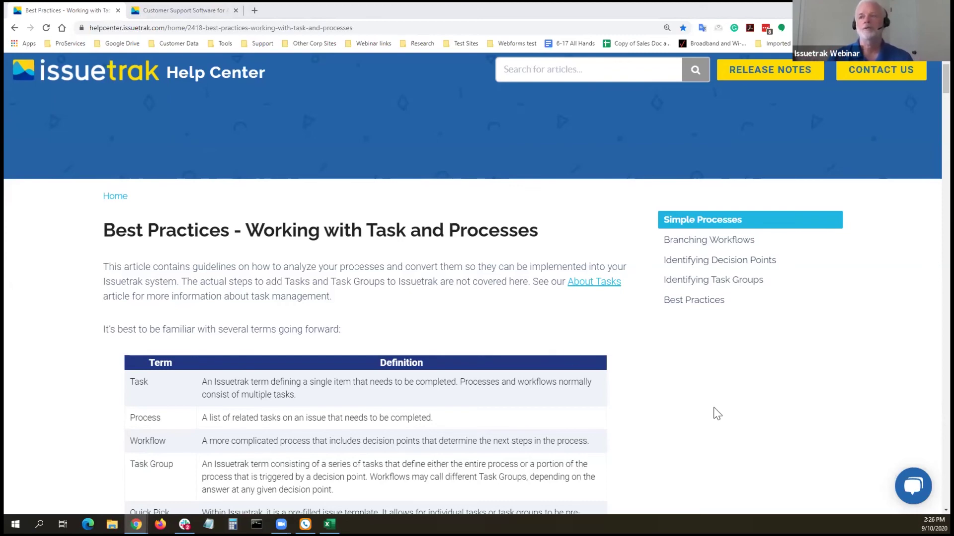
key("ctrl+plus")
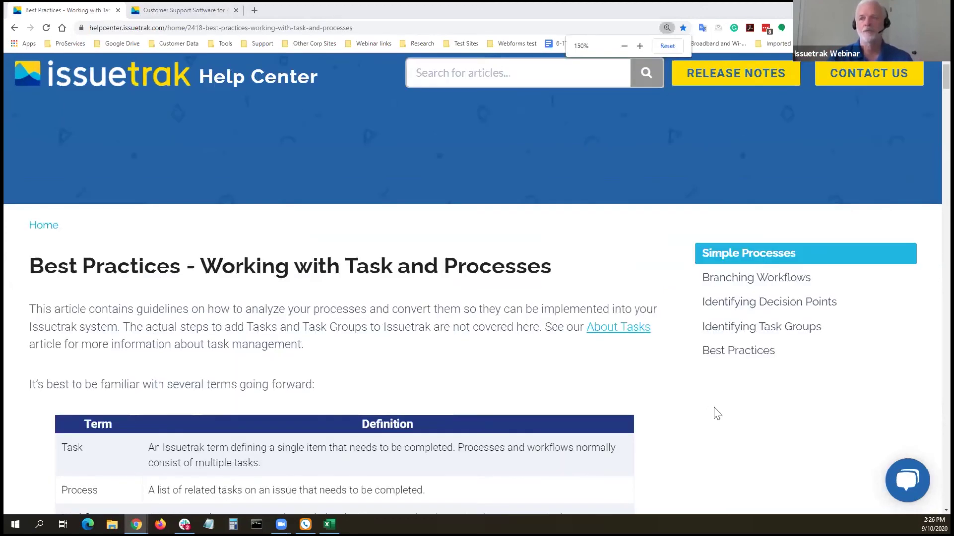
Step: Examine the article's introduction and its definitions of Task, Process, Workflow, Task Group and Quick Pick
scroll(526, 356, "down", 4)
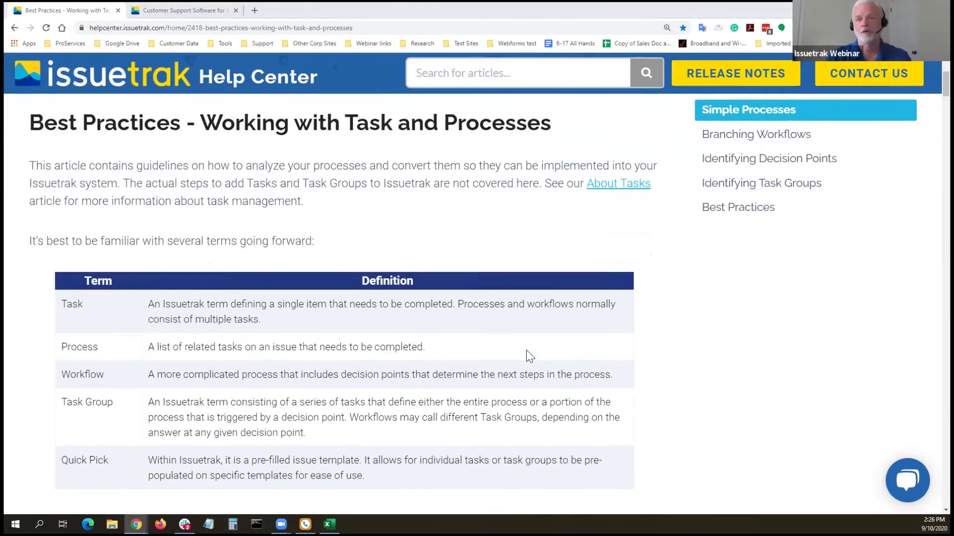
scroll(527, 354, "up", 4)
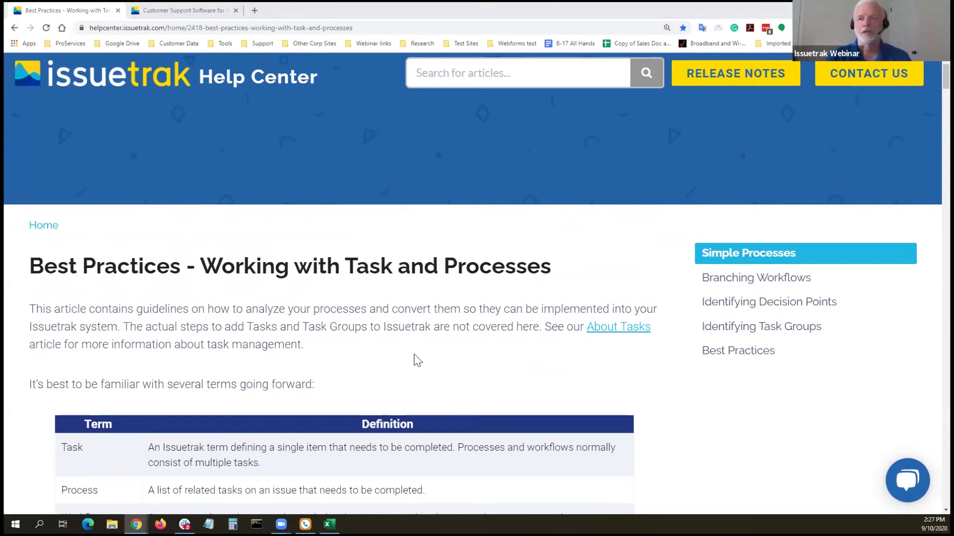
scroll(416, 360, "down", 1)
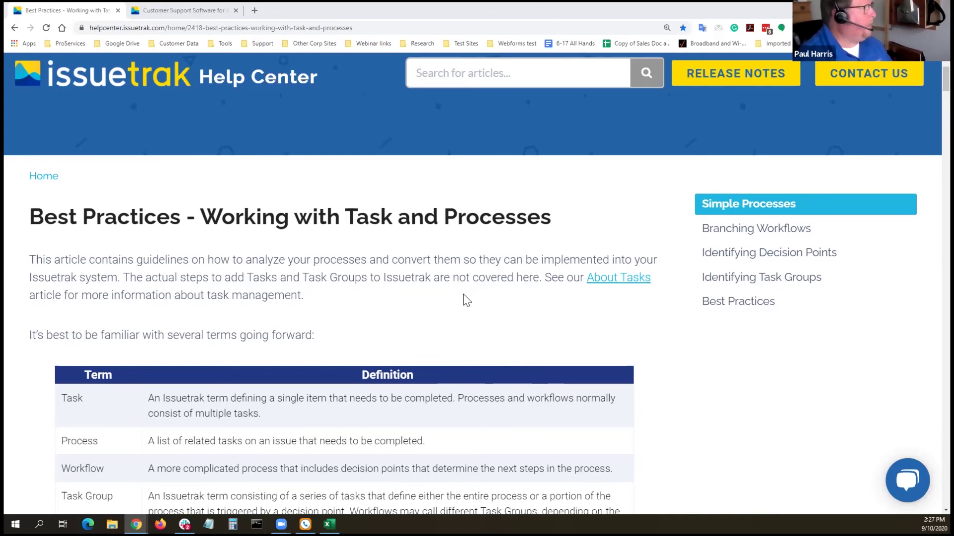
scroll(466, 301, "down", 1)
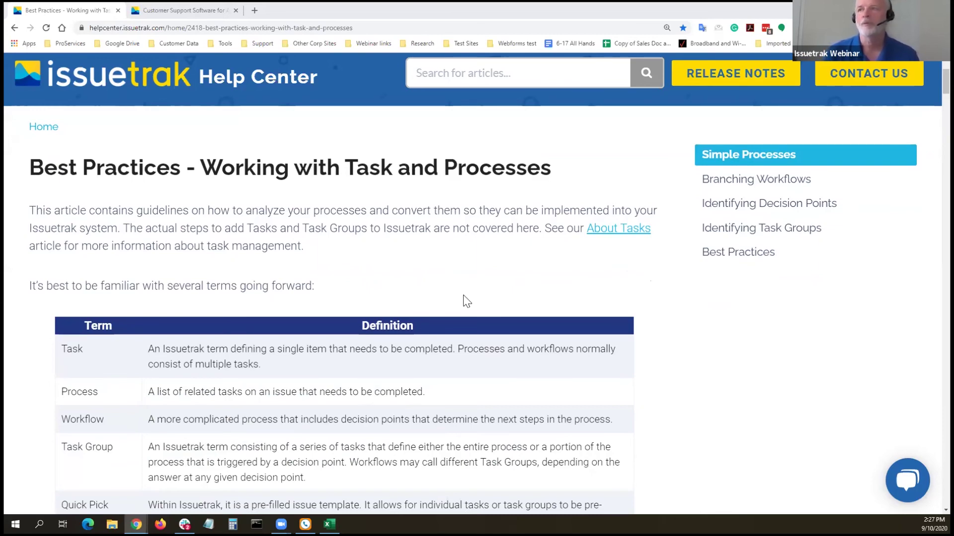
scroll(466, 301, "down", 6)
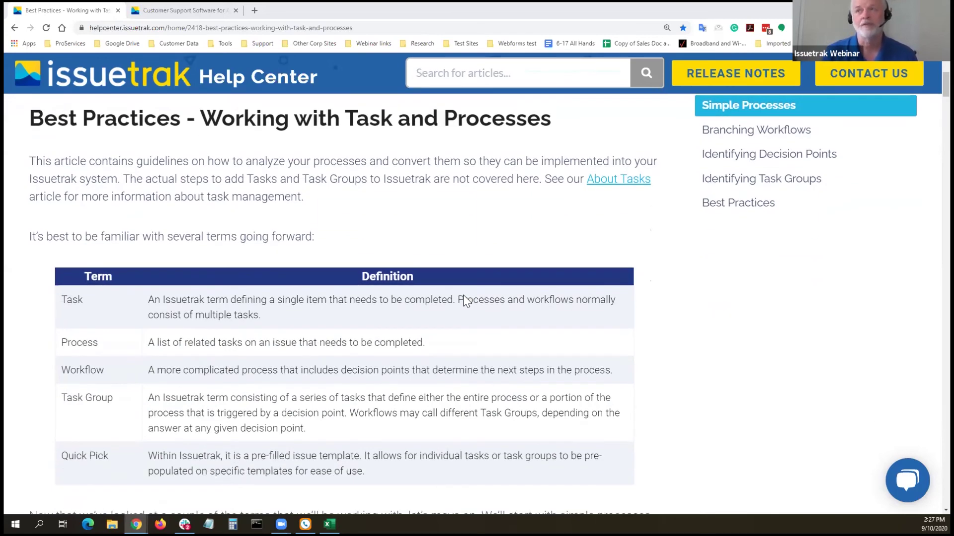
scroll(466, 301, "down", 1)
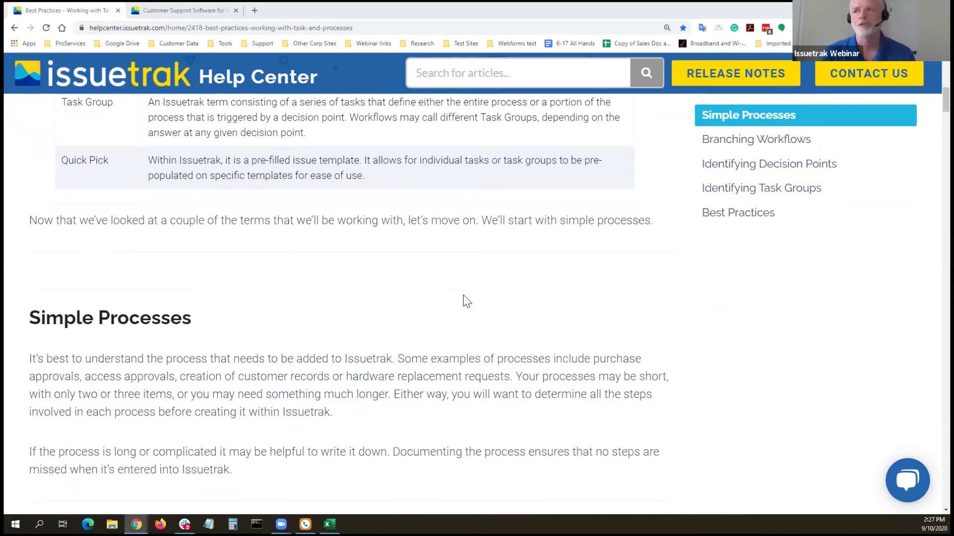
scroll(466, 300, "up", 8)
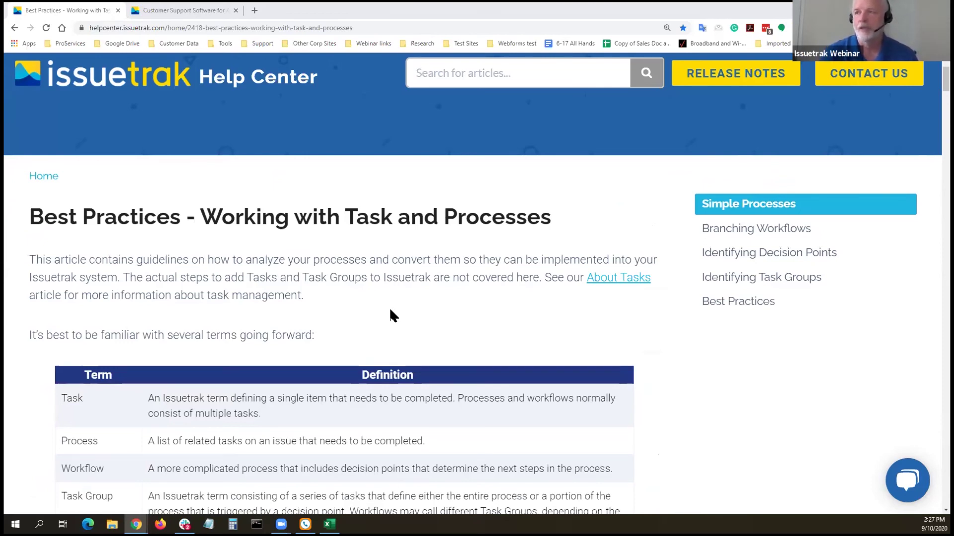
scroll(391, 311, "down", 2)
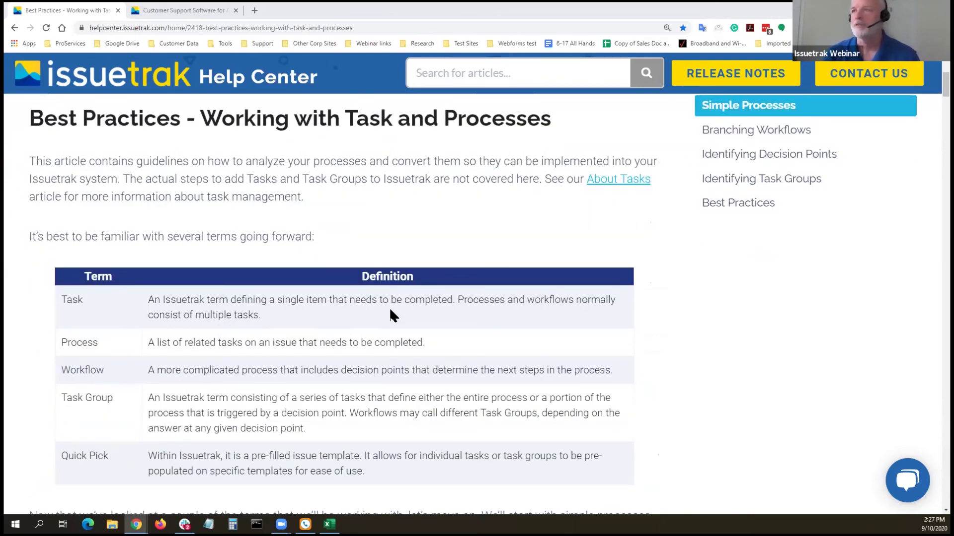
Step: Look through the article's Simple Processes, Branching Workflows and Identifying Task Groups sections, including the customer and plumbing leak examples
scroll(390, 310, "down", 6)
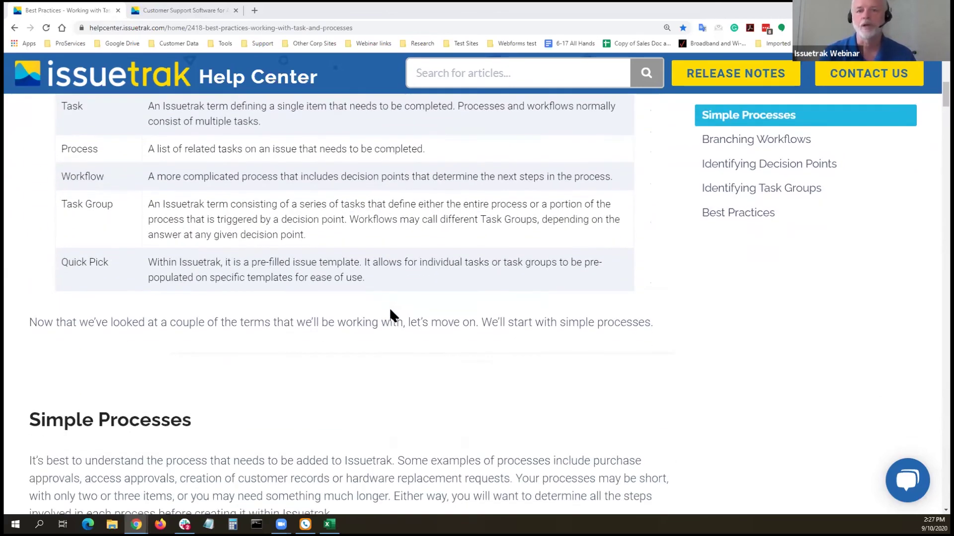
scroll(391, 312, "down", 13)
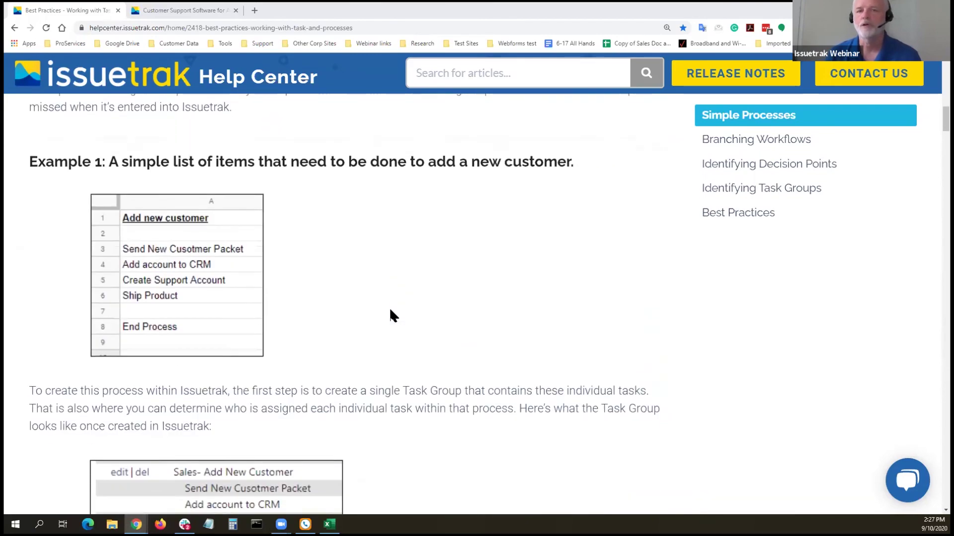
scroll(390, 312, "down", 20)
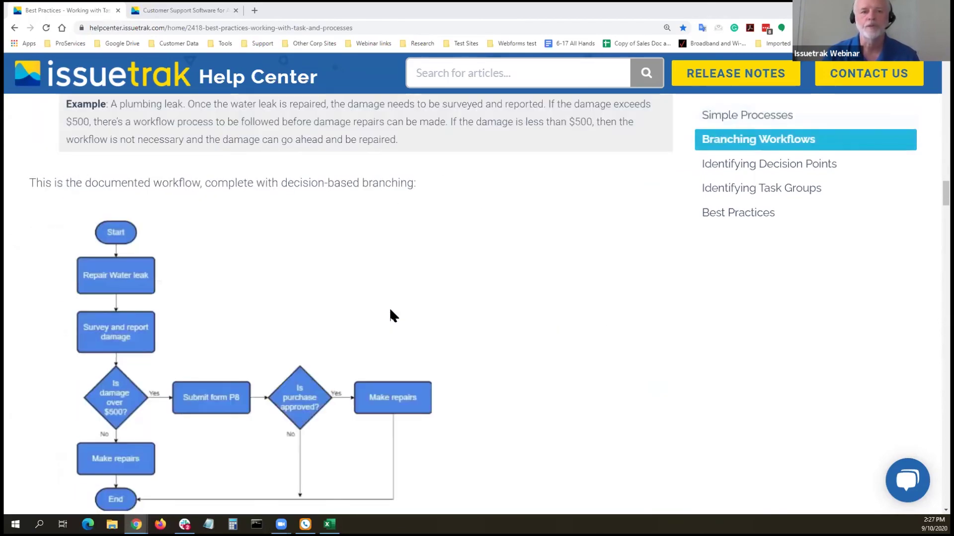
scroll(390, 312, "down", 9)
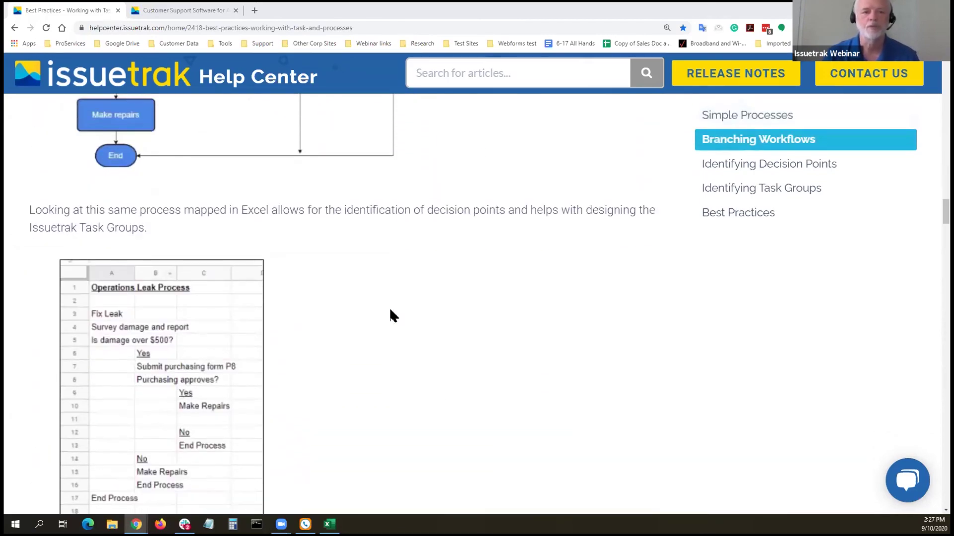
scroll(390, 312, "down", 20)
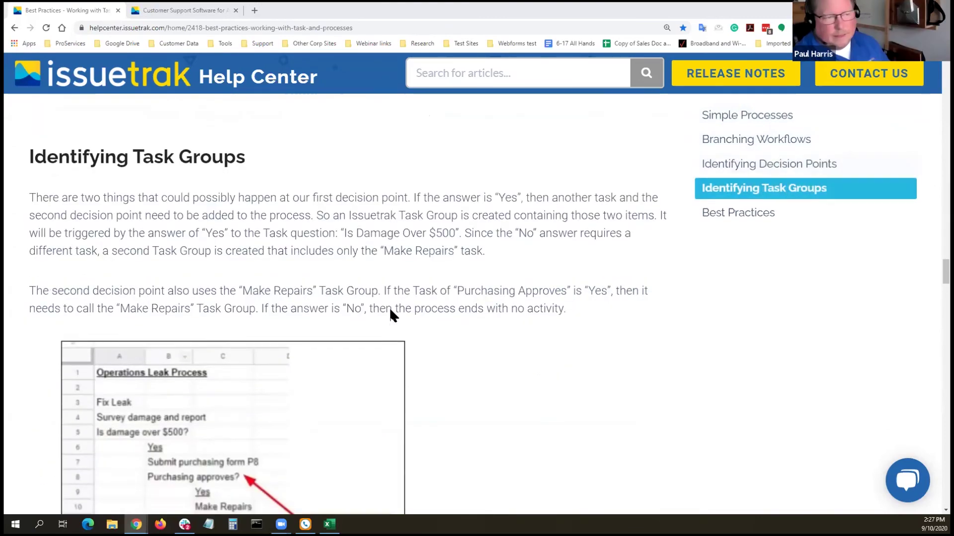
scroll(390, 312, "down", 15)
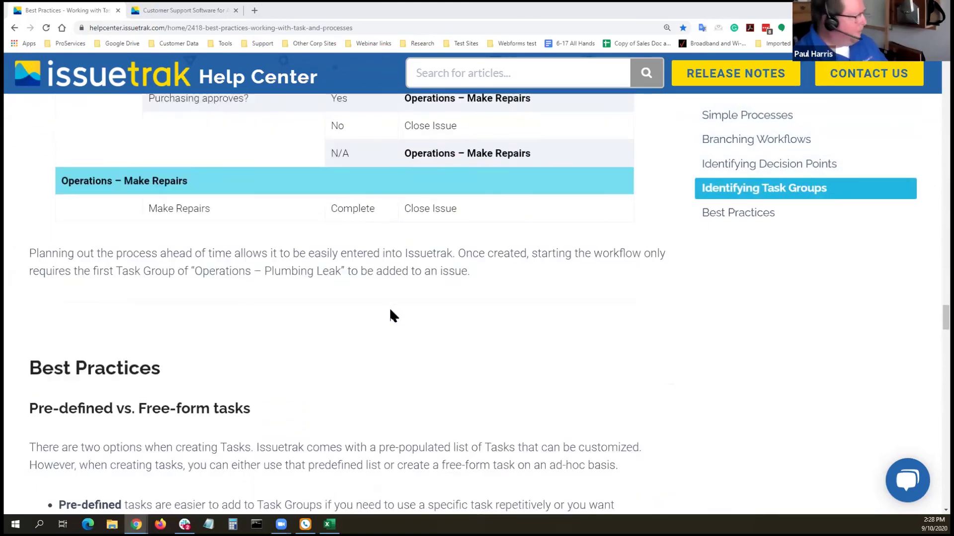
Step: Review the article's Best Practices section on task types, Quick Picks, task group naming and dependency orders, through to Related Articles
scroll(389, 312, "down", 5)
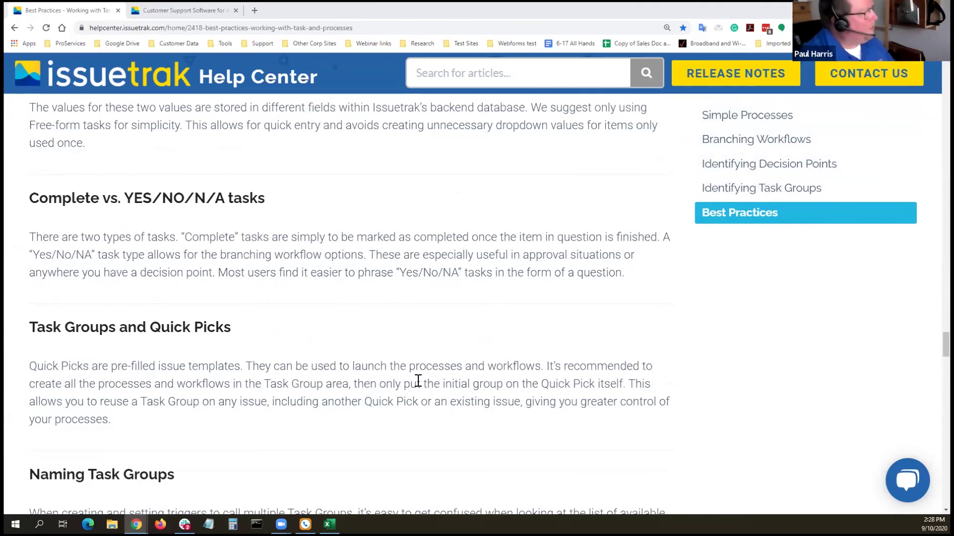
scroll(417, 380, "down", 7)
scroll(417, 380, "down", 1)
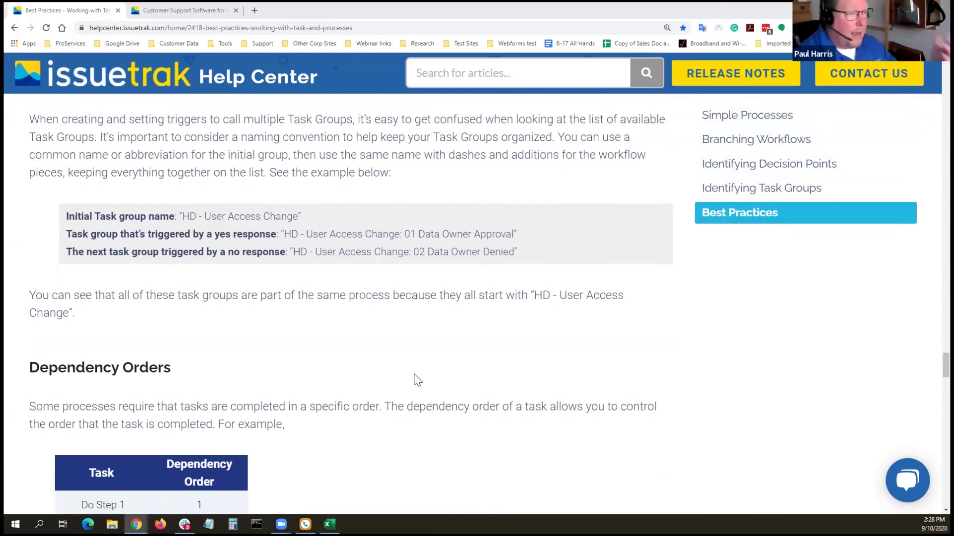
scroll(405, 378, "down", 10)
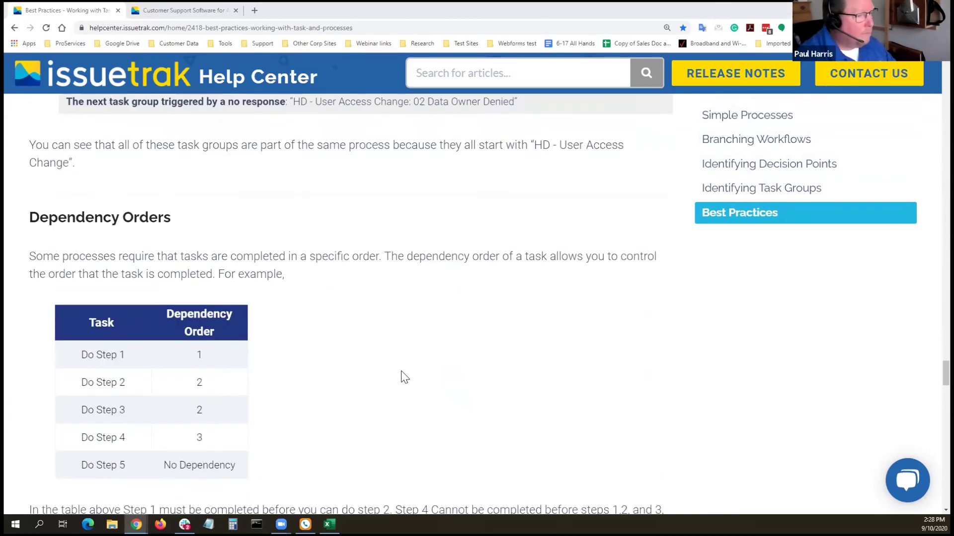
scroll(405, 378, "down", 20)
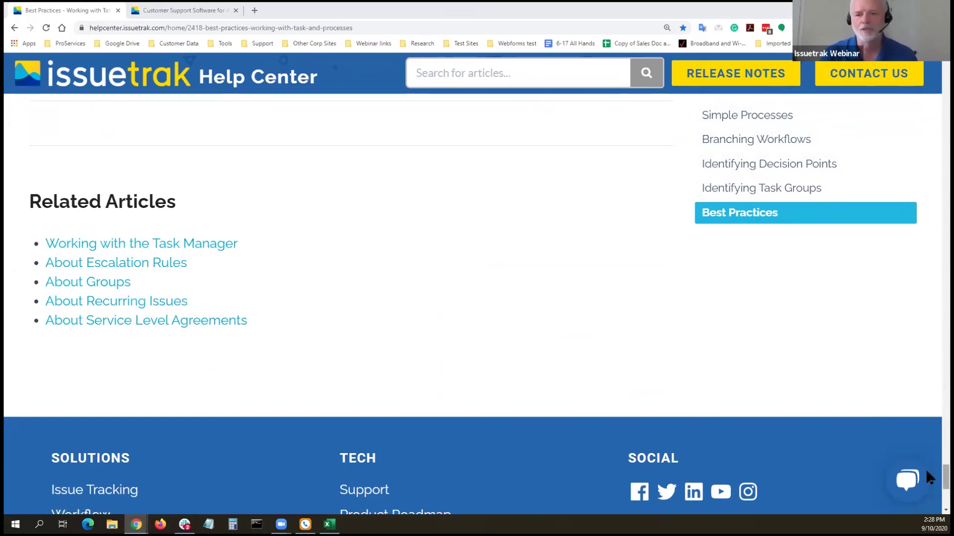
Step: Select the full web address of the Best Practices - Working with Task and Processes article
scroll(929, 479, "up", 20)
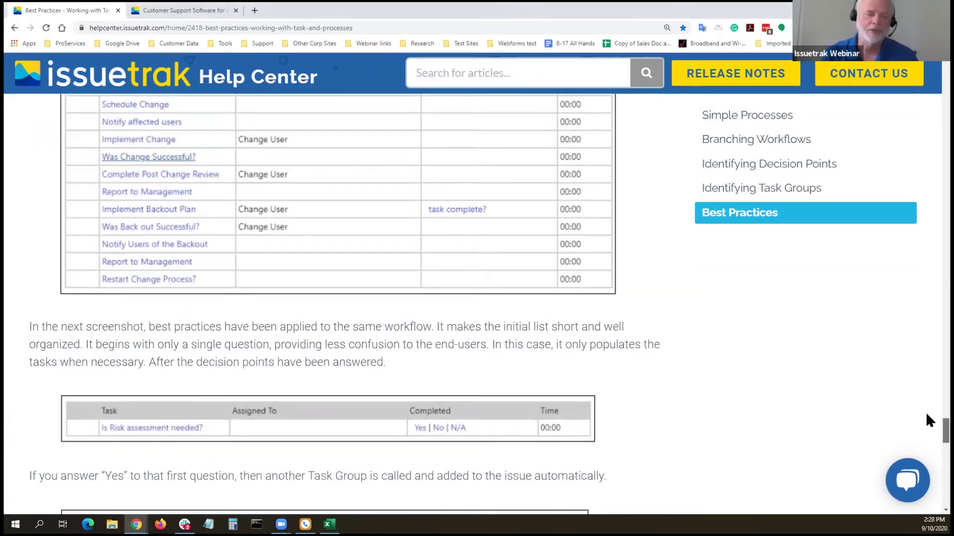
scroll(926, 279, "up", 20)
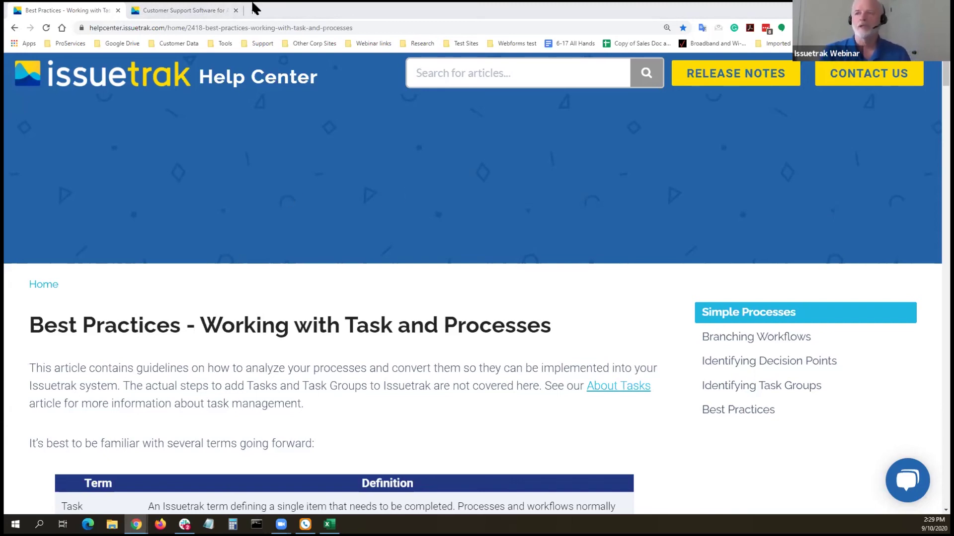
left_click(381, 29)
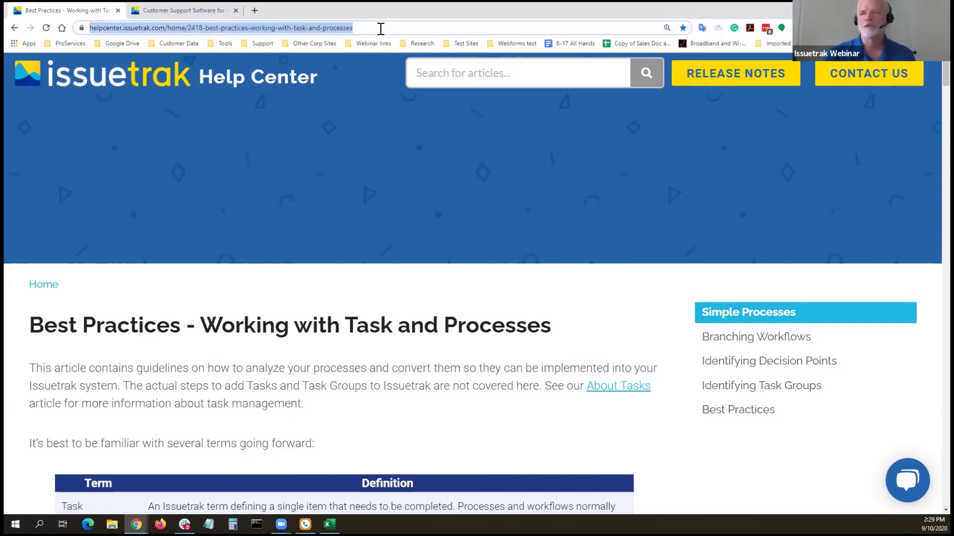
key("alt+Tab")
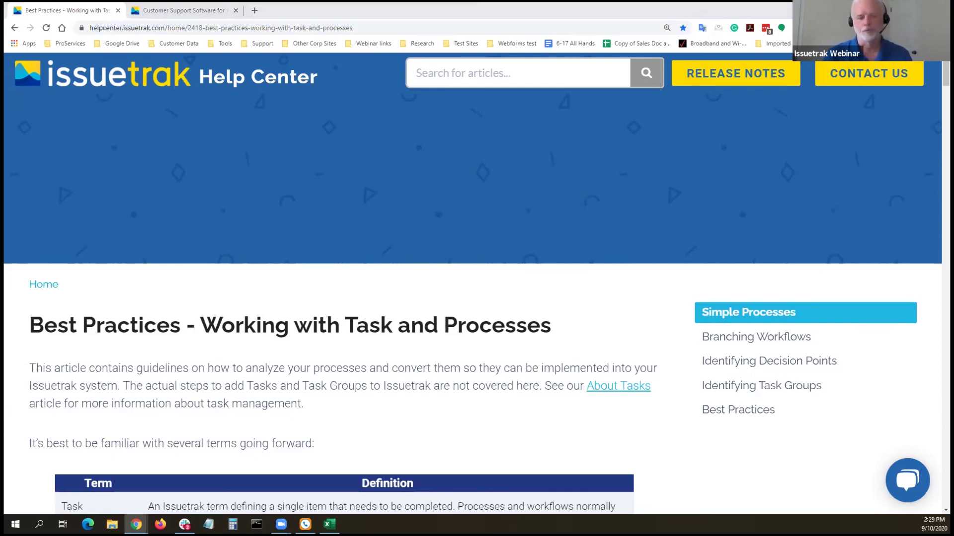